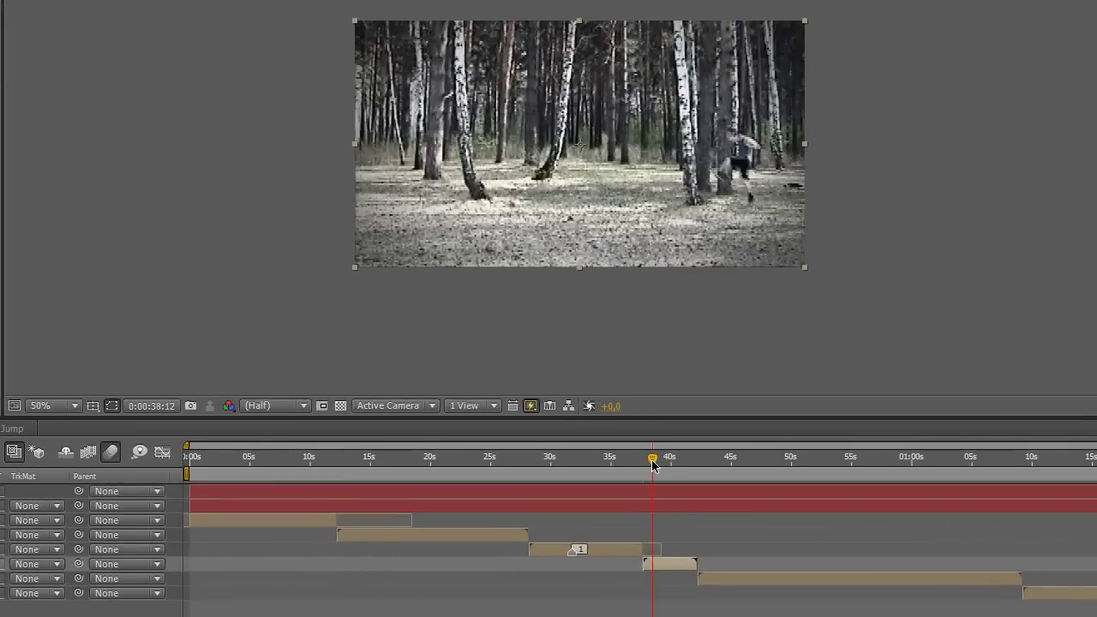
# - Preview the forest shot near 38 seconds and open the Tree Jump precomp at its start
pyautogui.moveTo(652, 463); pyautogui.dragTo(656, 463)
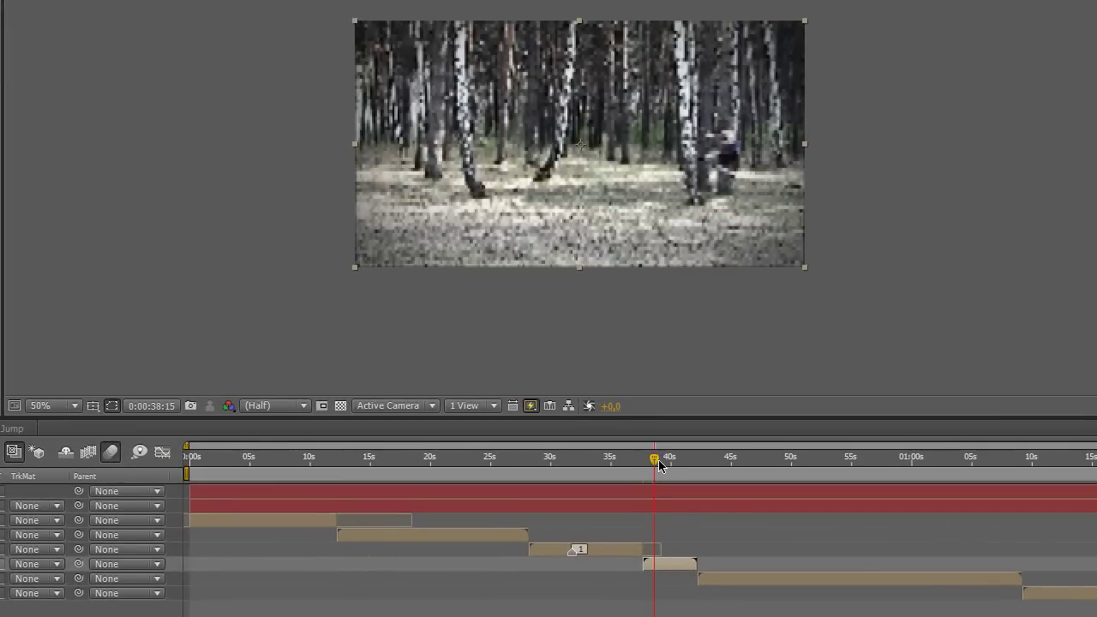
pyautogui.press('space')
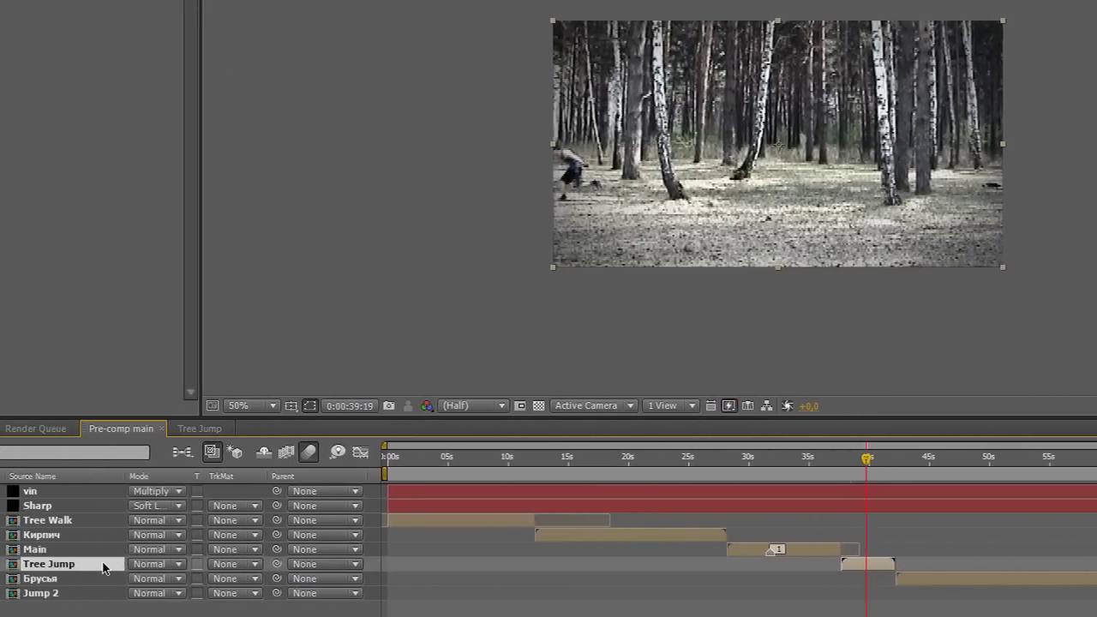
pyautogui.doubleClick(101, 563)
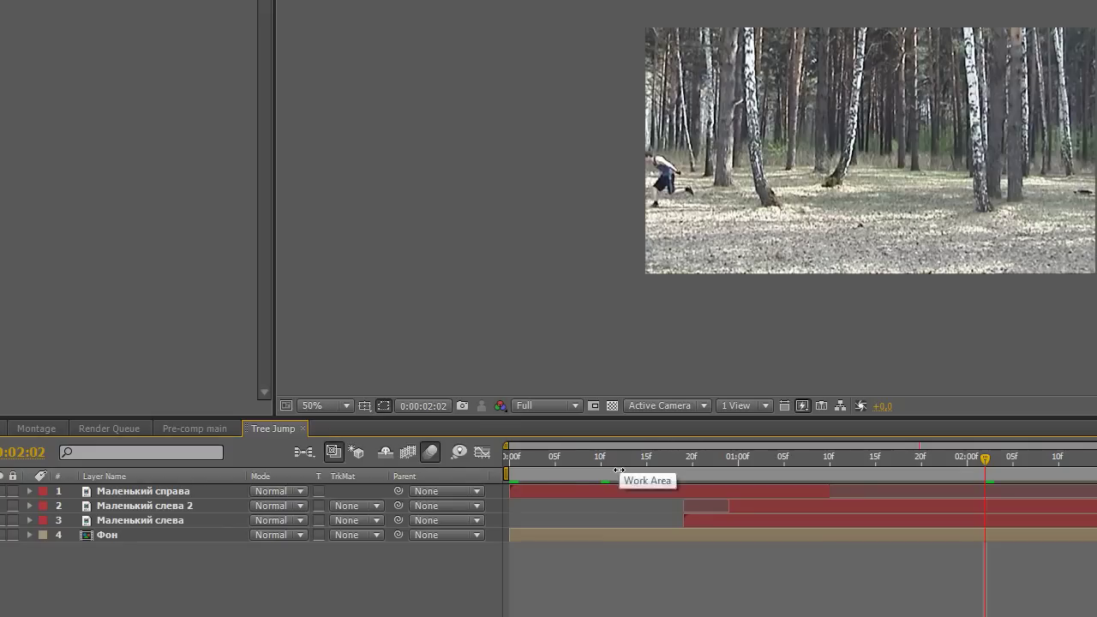
pyautogui.moveTo(543, 465); pyautogui.dragTo(508, 465)
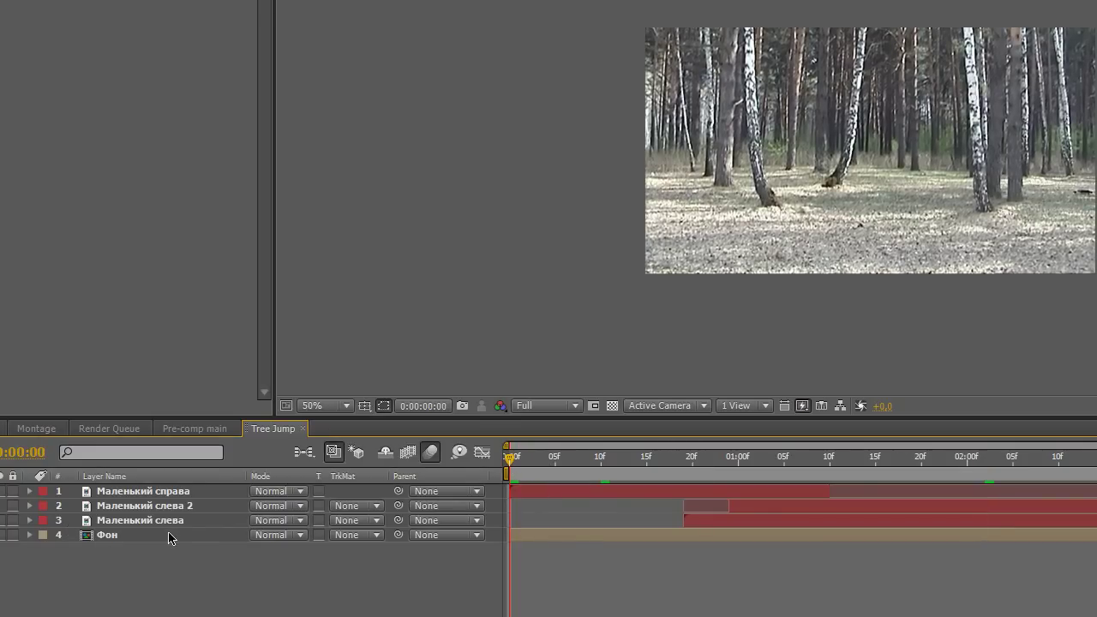
# - Delete the Маленький слева 2 clone layer and preview the remaining three-layer comp
pyautogui.click(180, 506)
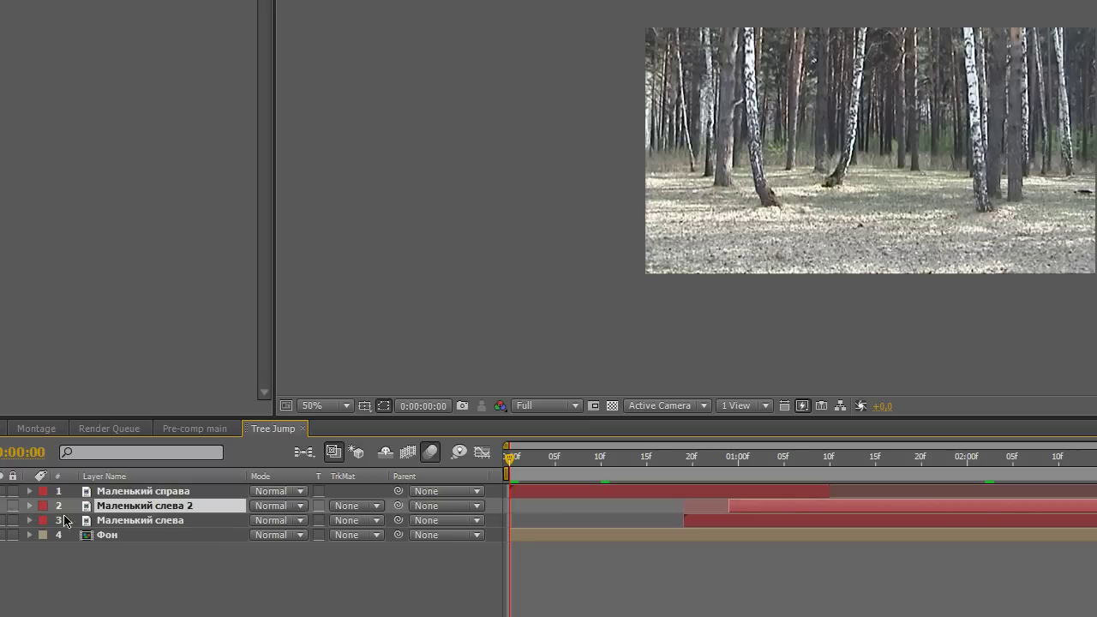
pyautogui.press('Delete')
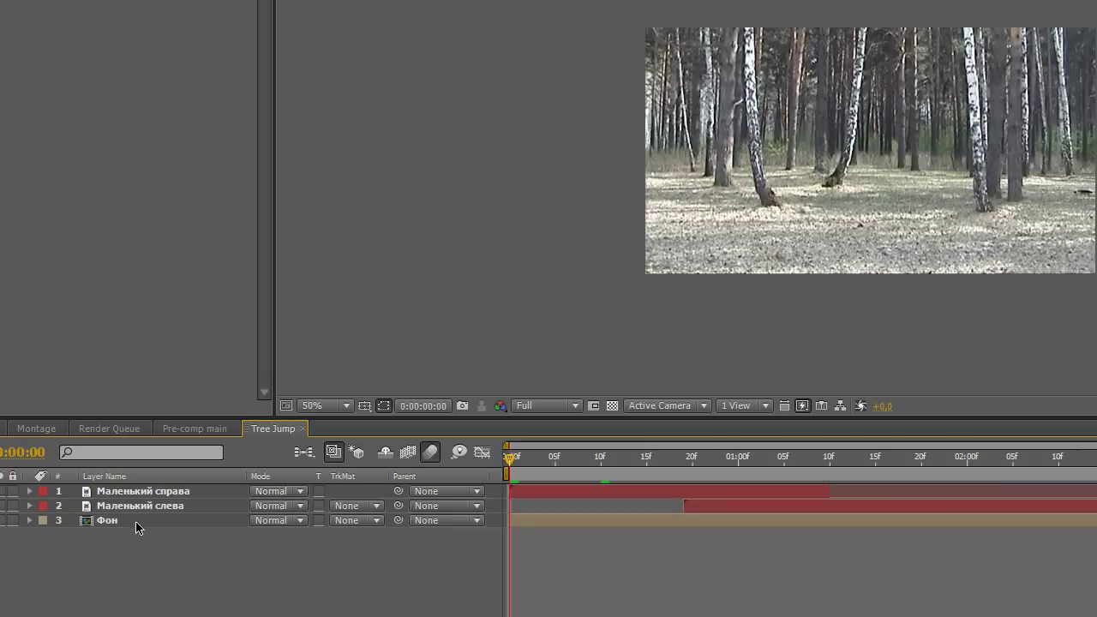
pyautogui.click(143, 524)
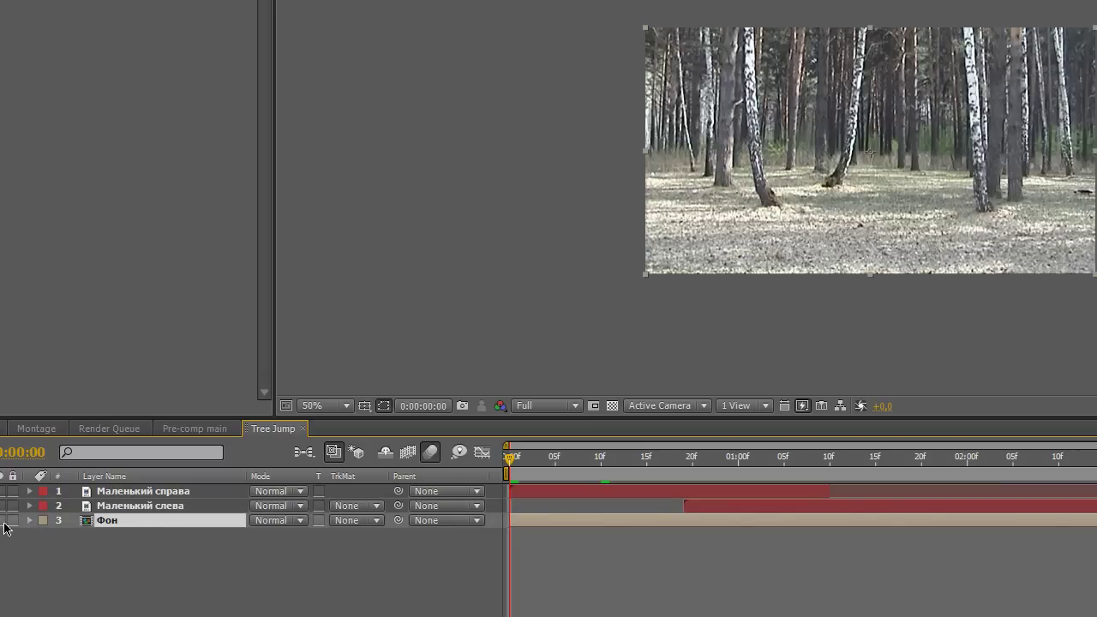
pyautogui.press('space')
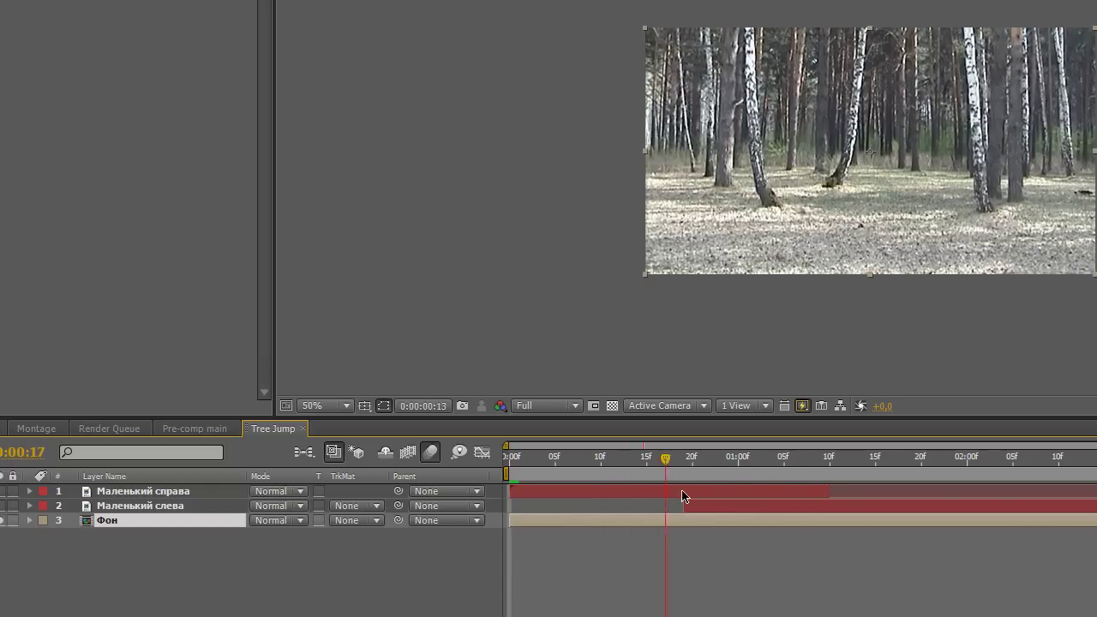
pyautogui.press('space')
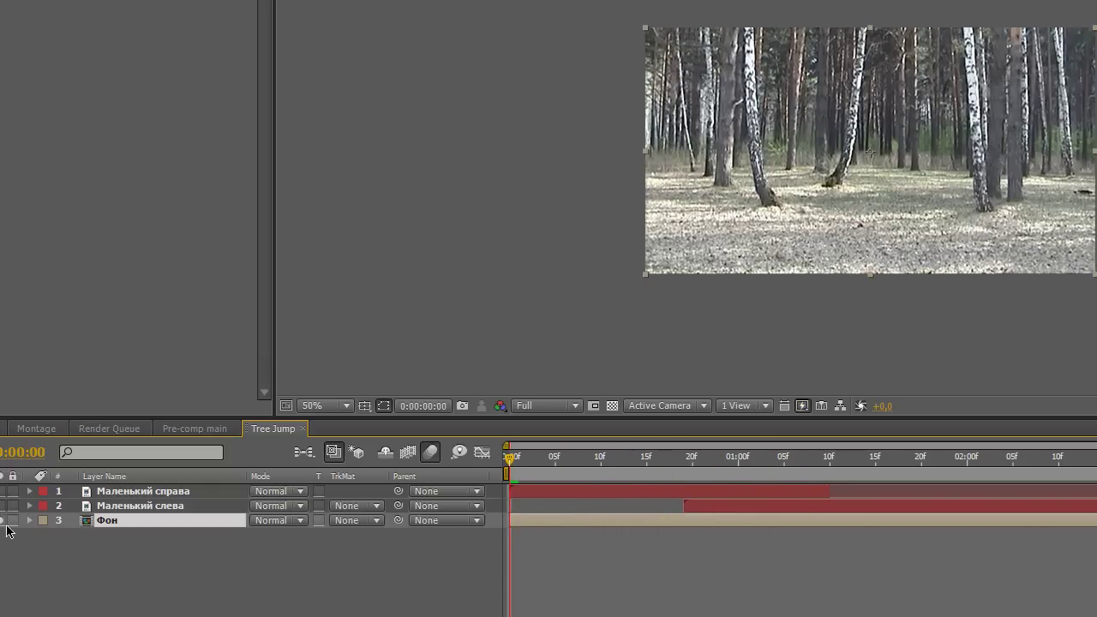
pyautogui.click(228, 495)
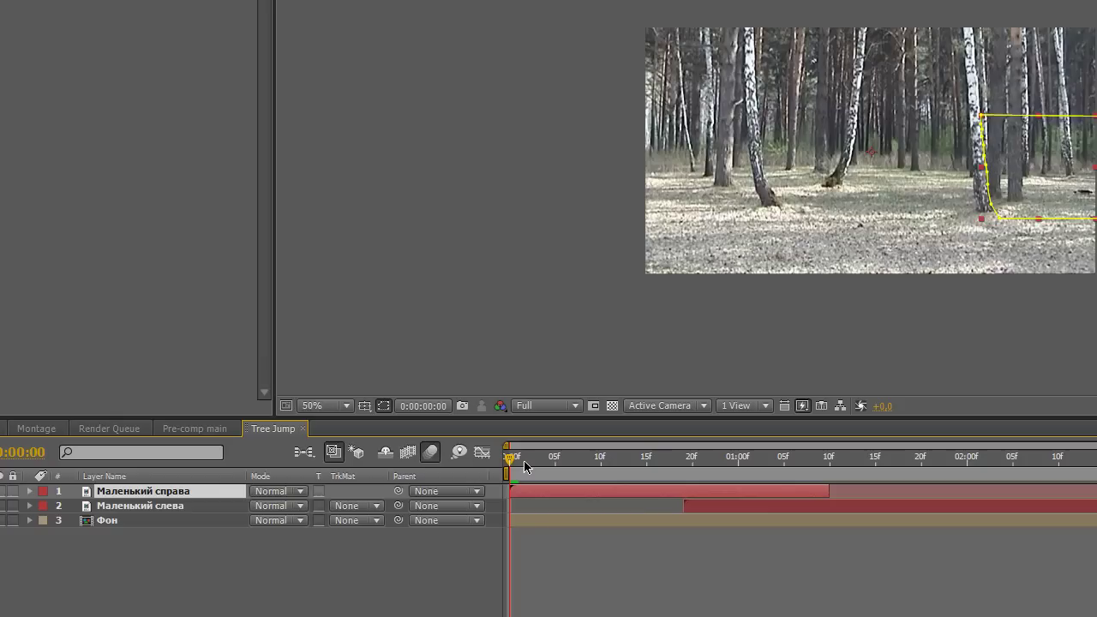
pyautogui.moveTo(510, 459)
pyautogui.mouseDown()
pyautogui.moveTo(823, 492)
pyautogui.moveTo(811, 462)
pyautogui.moveTo(755, 457)
pyautogui.mouseUp()
pyautogui.click(775, 512)
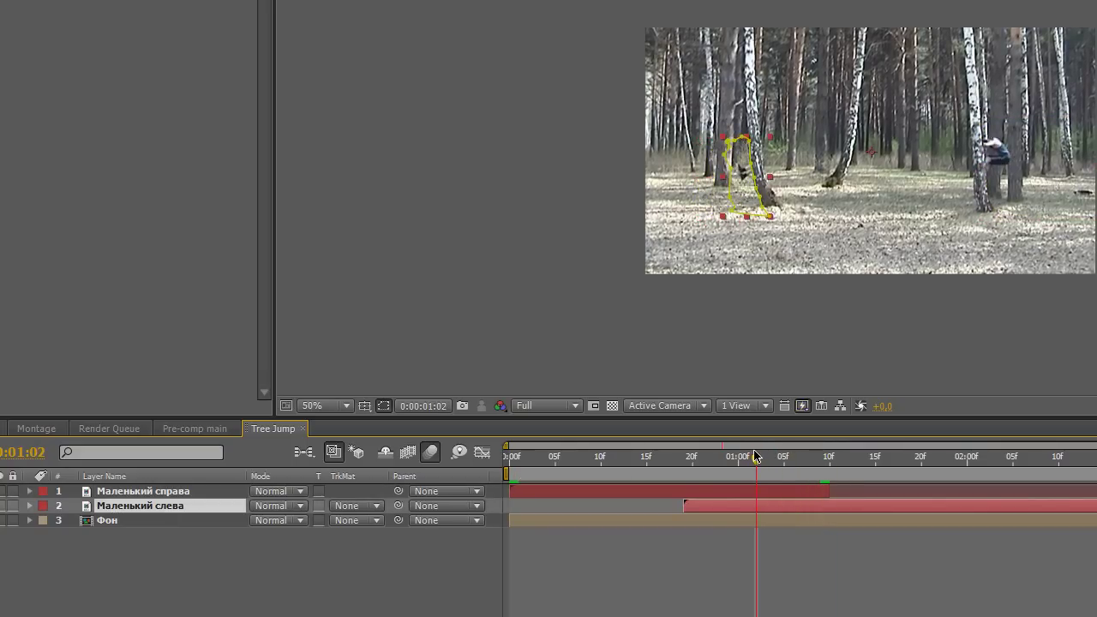
pyautogui.scroll(2, 769, 228)
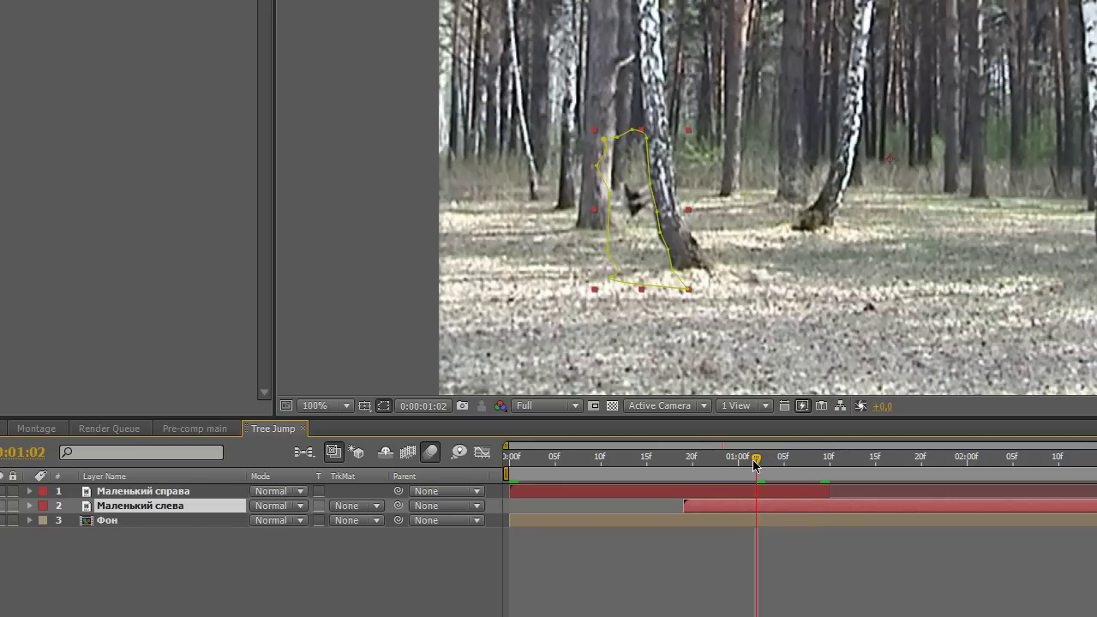
pyautogui.moveTo(755, 464); pyautogui.dragTo(782, 461)
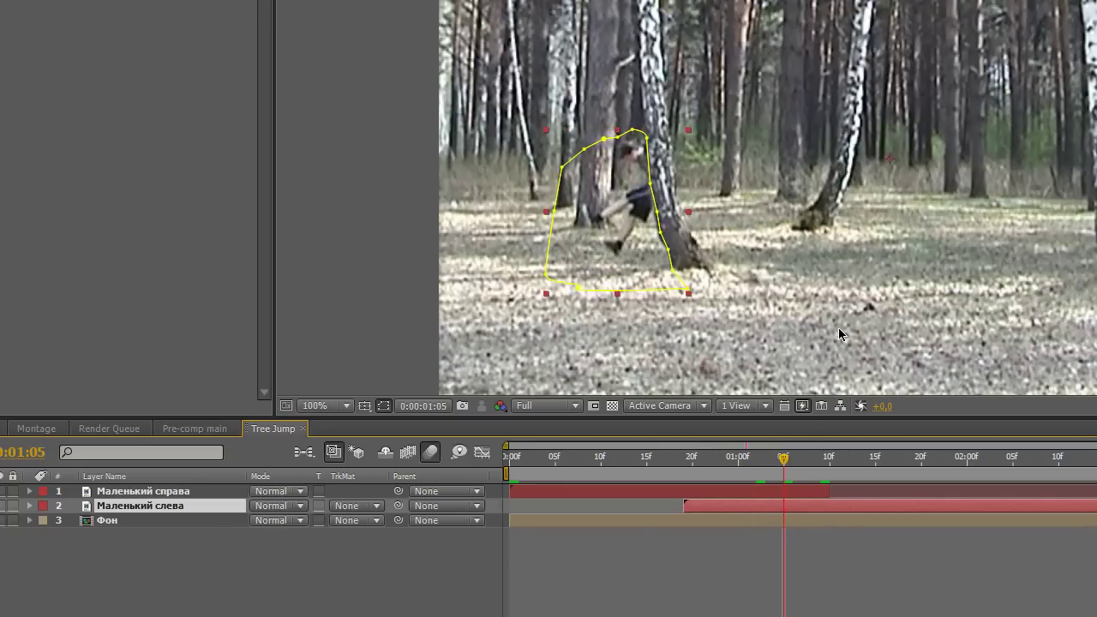
pyautogui.moveTo(789, 465)
pyautogui.mouseDown()
pyautogui.moveTo(1057, 464)
pyautogui.moveTo(746, 464)
pyautogui.moveTo(856, 464)
pyautogui.moveTo(765, 465)
pyautogui.mouseUp()
# - Check the Маленький справа and Маленький слева masks through the jump, then zoom the viewer back to 50%
pyautogui.click(706, 490)
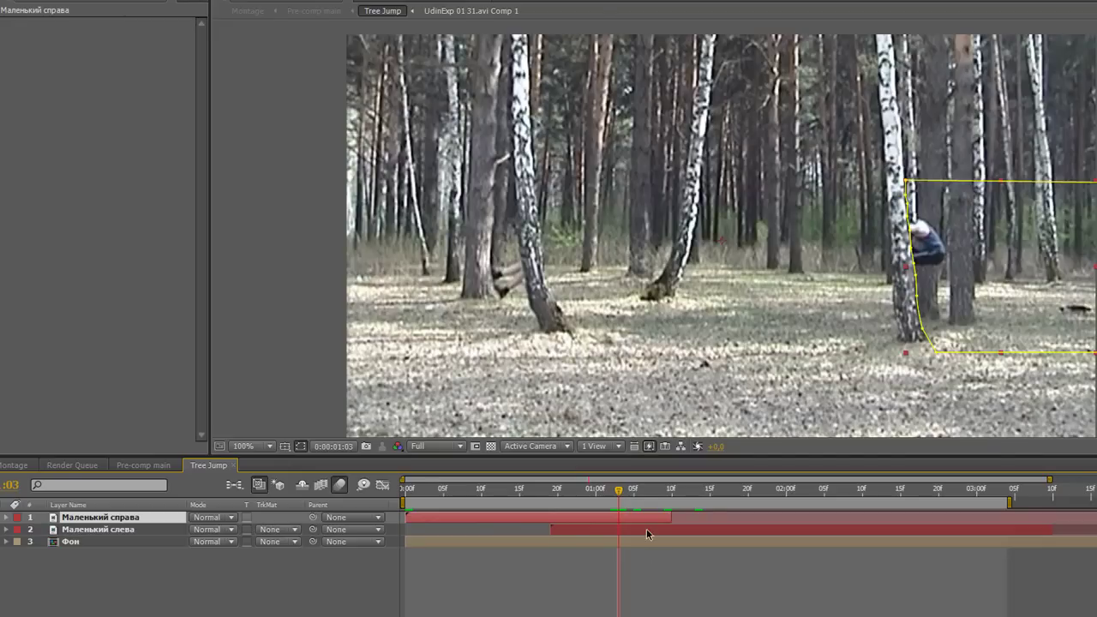
pyautogui.click(647, 533)
pyautogui.moveTo(621, 499)
pyautogui.mouseDown()
pyautogui.moveTo(910, 511)
pyautogui.moveTo(580, 505)
pyautogui.moveTo(924, 504)
pyautogui.mouseUp()
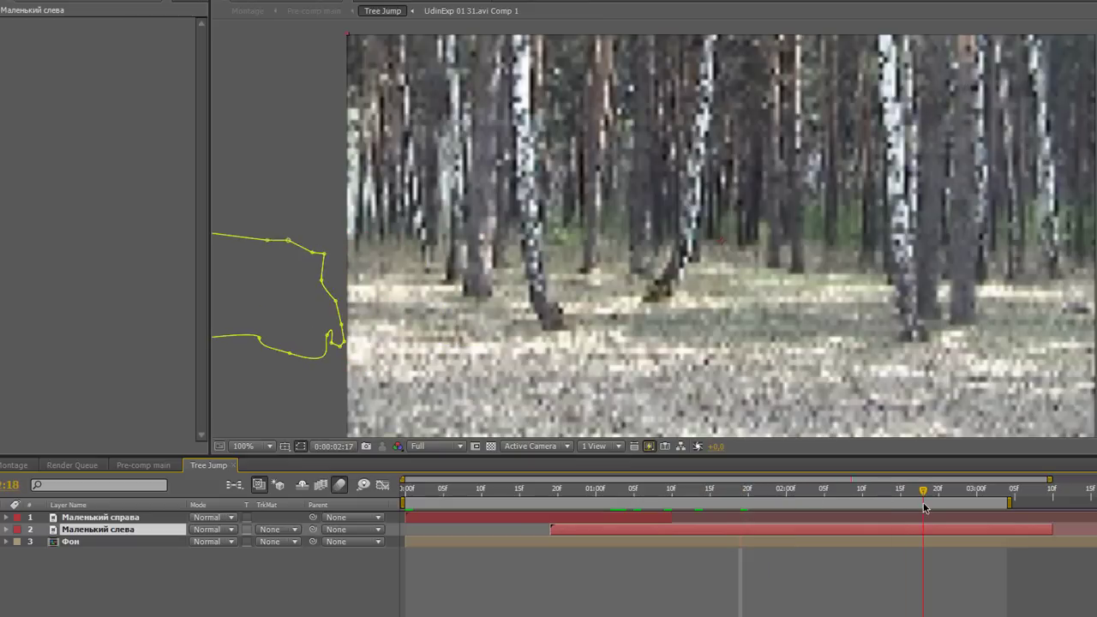
pyautogui.press(',')
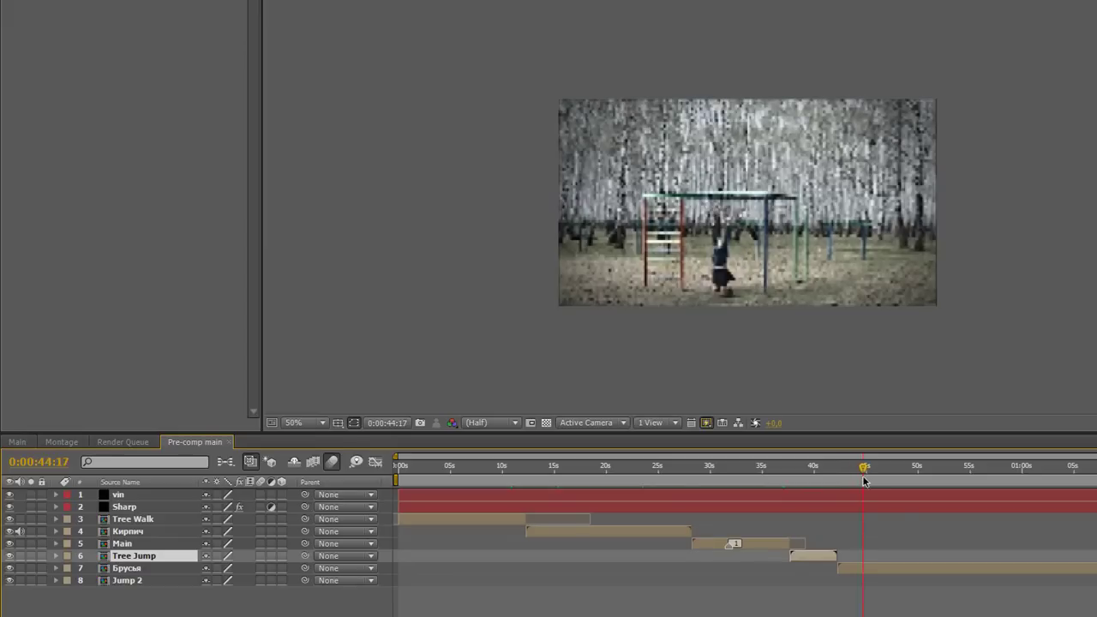
# - Scrub Pre-comp main around 44 seconds and open the Брусья precomp
pyautogui.moveTo(851, 484); pyautogui.dragTo(858, 492)
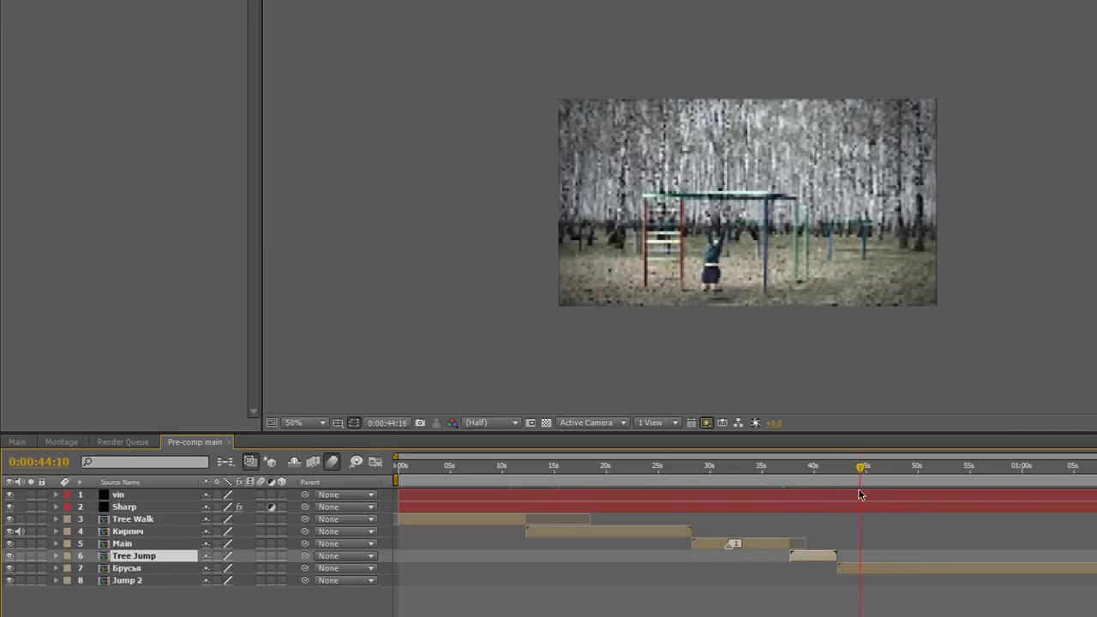
pyautogui.doubleClick(148, 571)
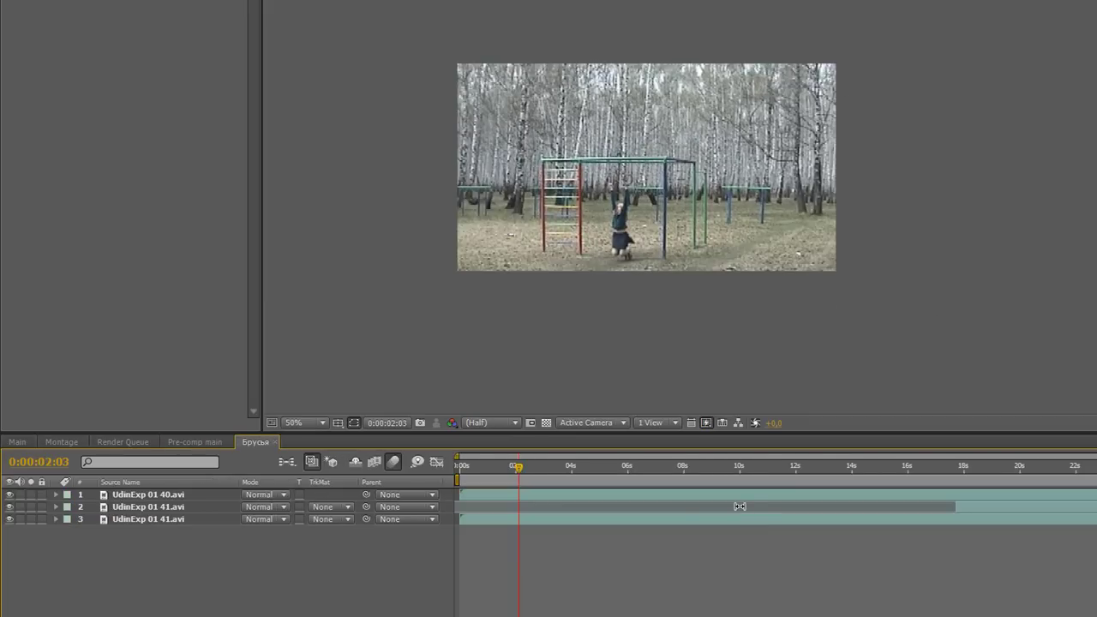
# - Zoom to 100% on the climbing frame and solo the top UdinExp 01 40.avi layer's masked cut-out
pyautogui.moveTo(517, 468)
pyautogui.mouseDown()
pyautogui.moveTo(597, 476)
pyautogui.moveTo(586, 481)
pyautogui.mouseUp()
pyautogui.click(596, 493)
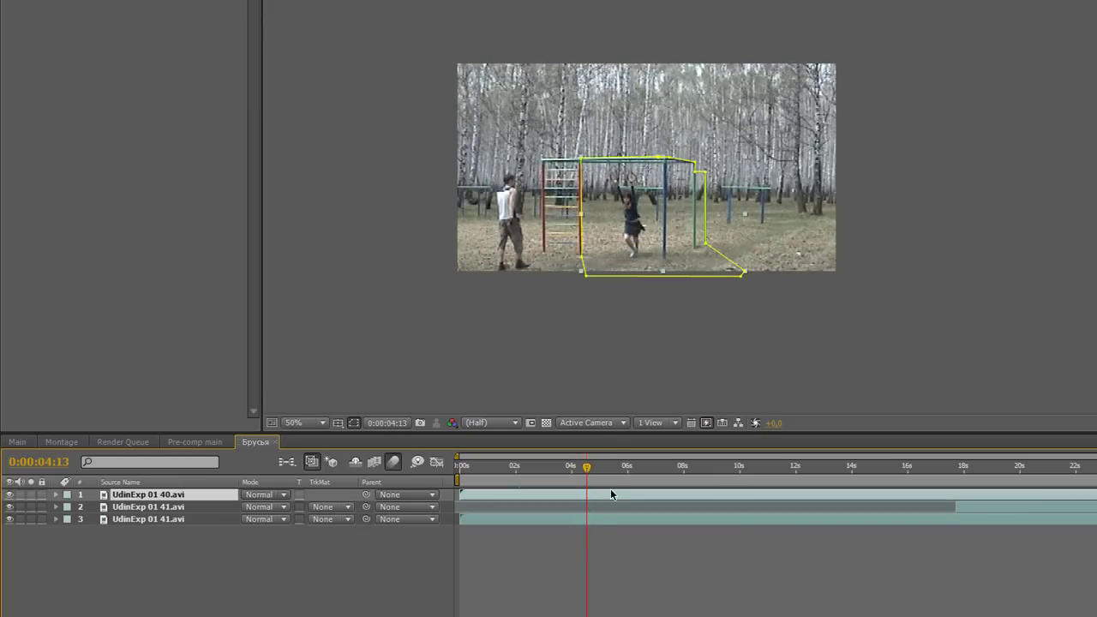
pyautogui.moveTo(588, 470); pyautogui.dragTo(610, 471)
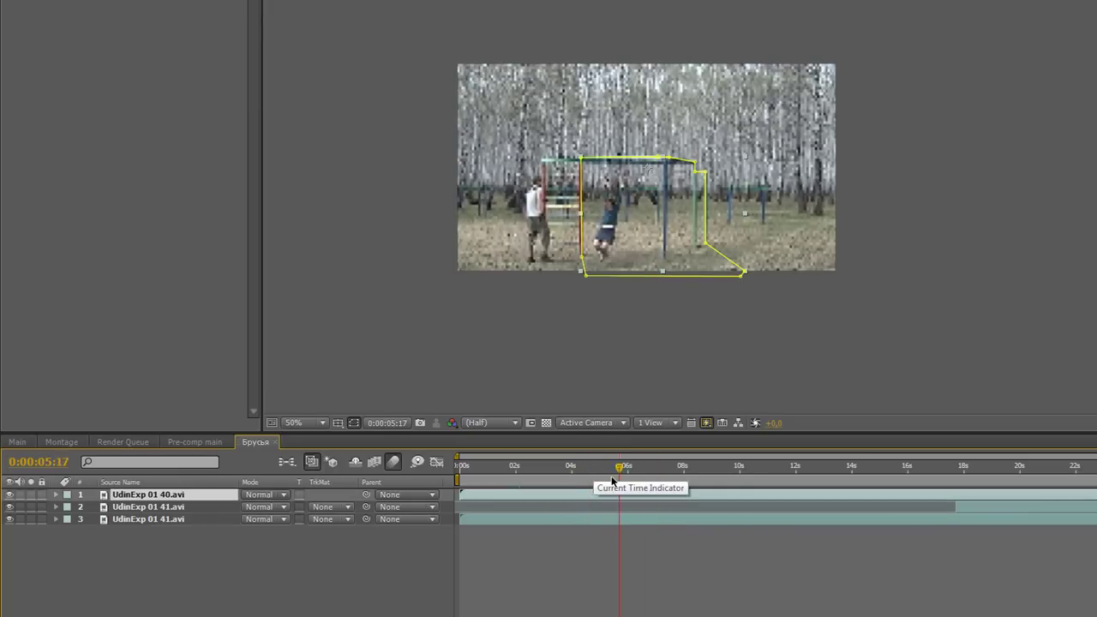
pyautogui.scroll(1, 660, 281)
pyautogui.moveTo(676, 346); pyautogui.dragTo(806, 334)
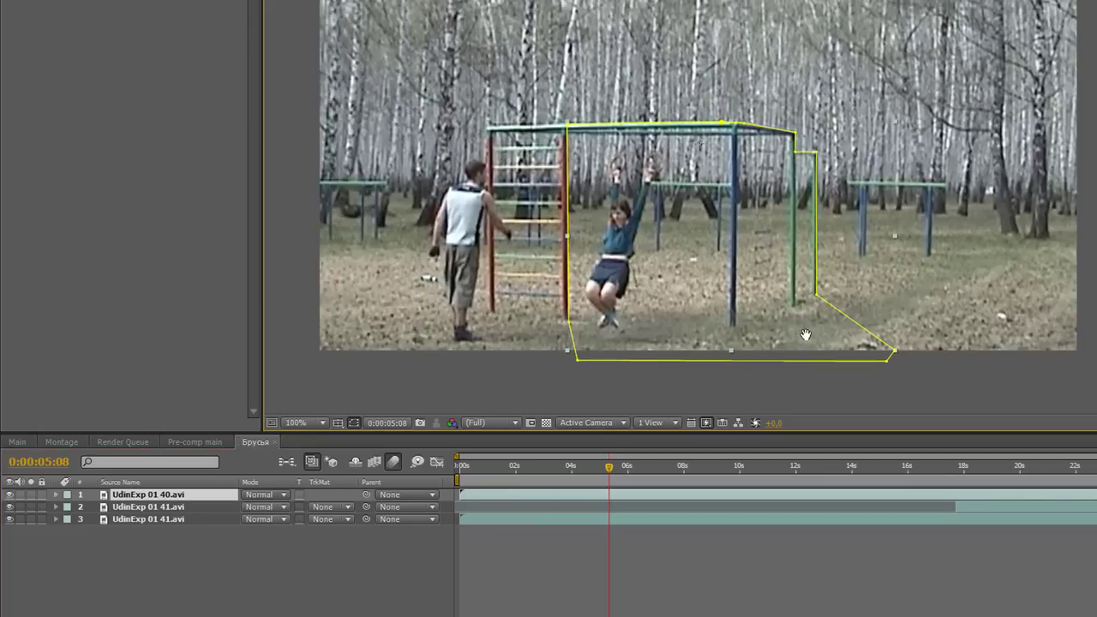
pyautogui.click(31, 494)
pyautogui.moveTo(626, 472); pyautogui.dragTo(728, 476)
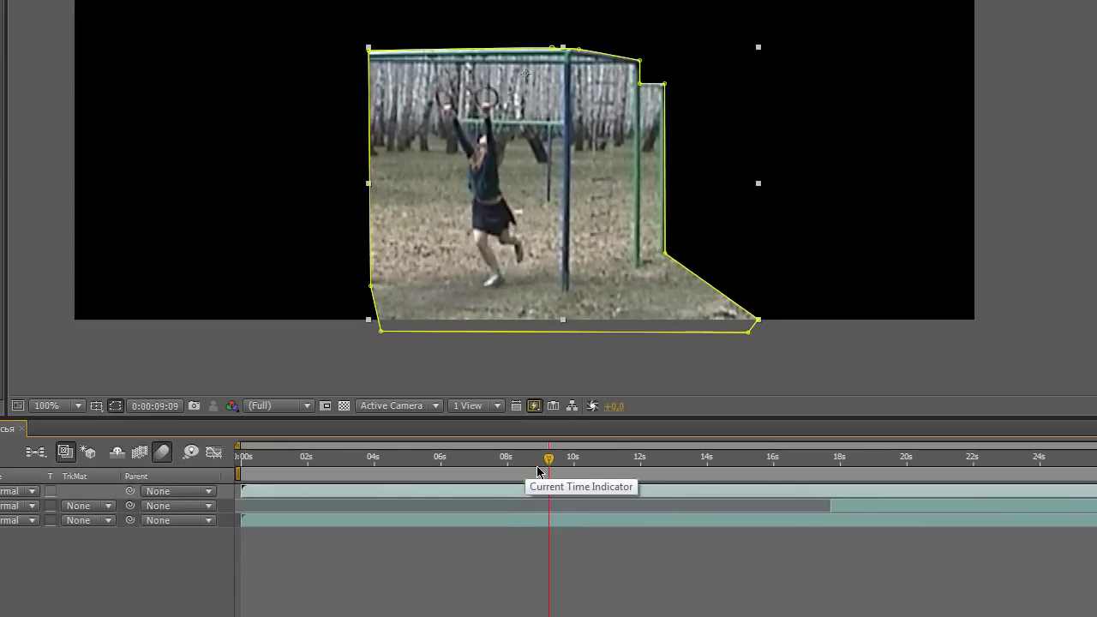
# - Widen the mask's left edge over the red pole, checking frames between 9 and 11 seconds
pyautogui.moveTo(569, 466); pyautogui.dragTo(608, 472)
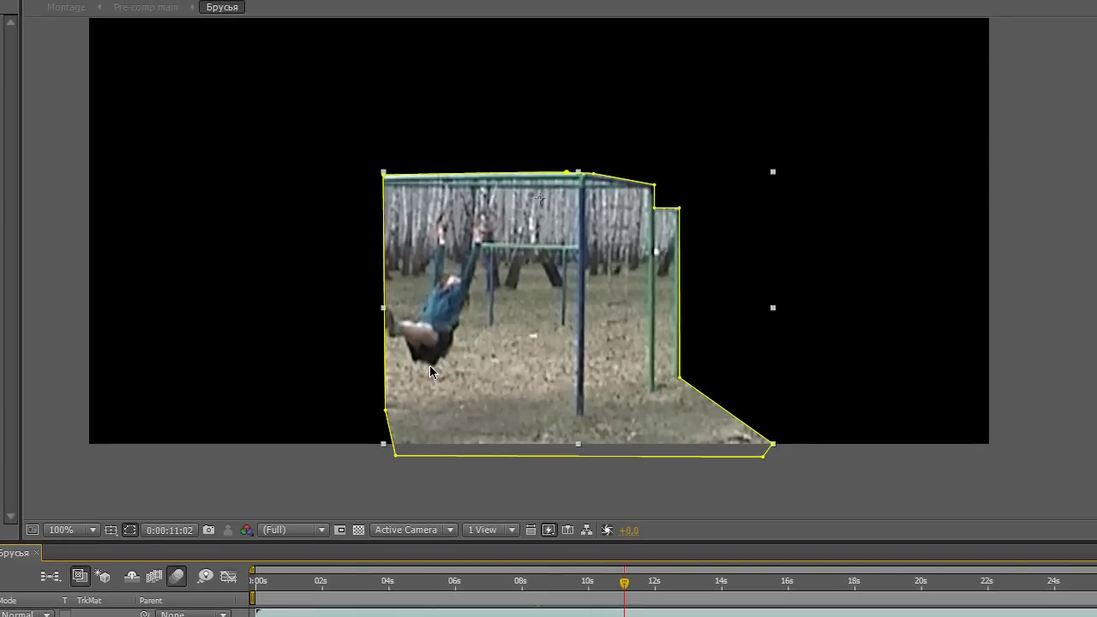
pyautogui.click(384, 325)
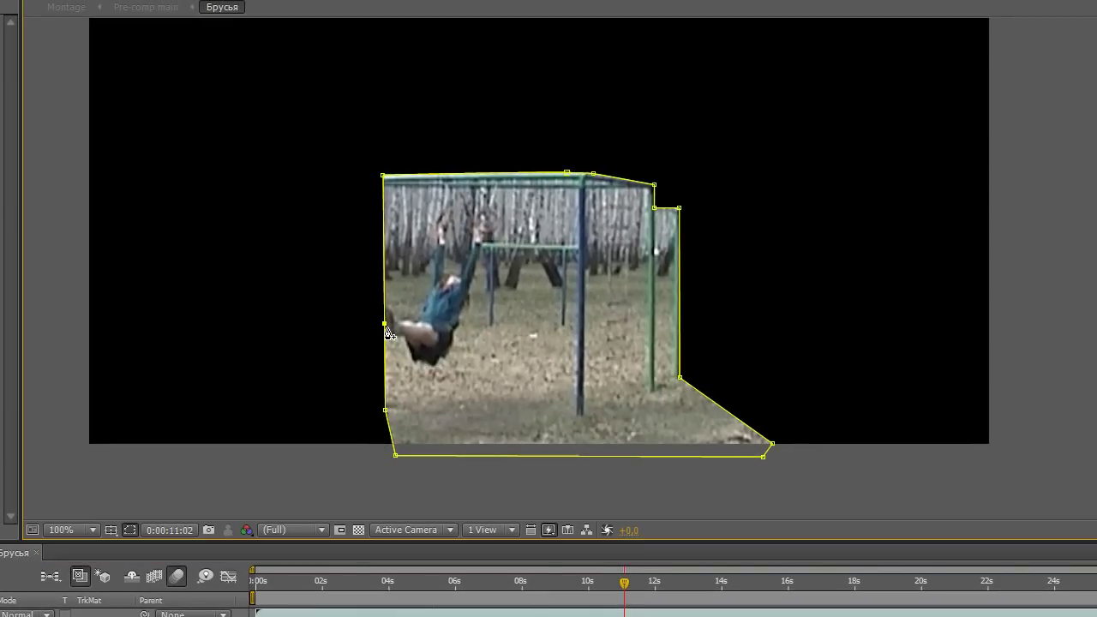
pyautogui.moveTo(384, 325); pyautogui.dragTo(374, 320)
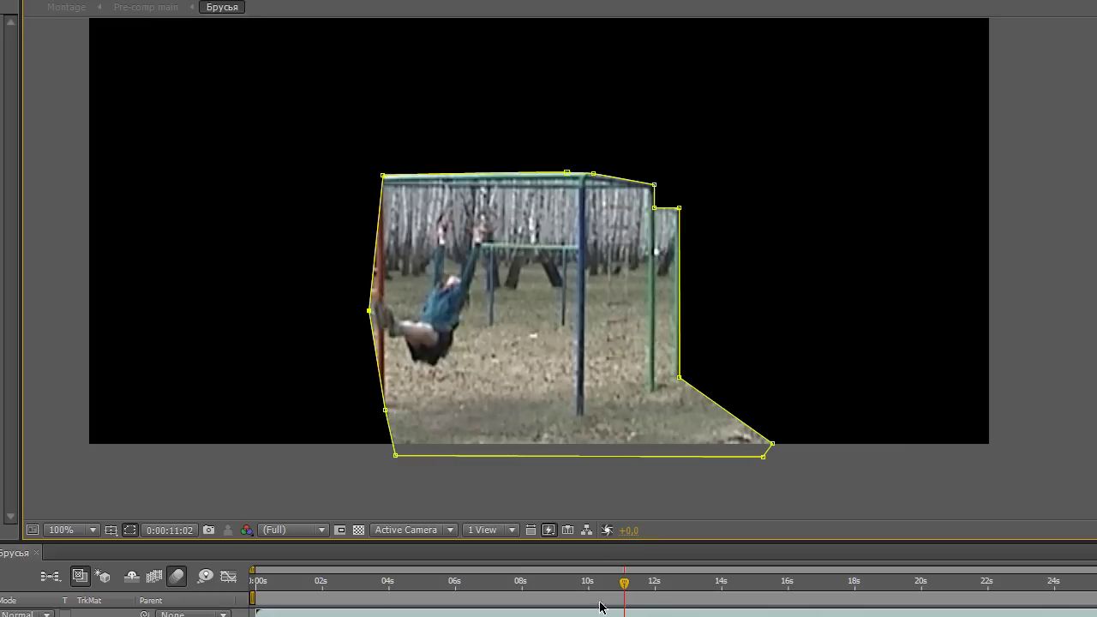
pyautogui.moveTo(625, 587)
pyautogui.mouseDown()
pyautogui.moveTo(599, 591)
pyautogui.moveTo(620, 594)
pyautogui.moveTo(613, 587)
pyautogui.mouseUp()
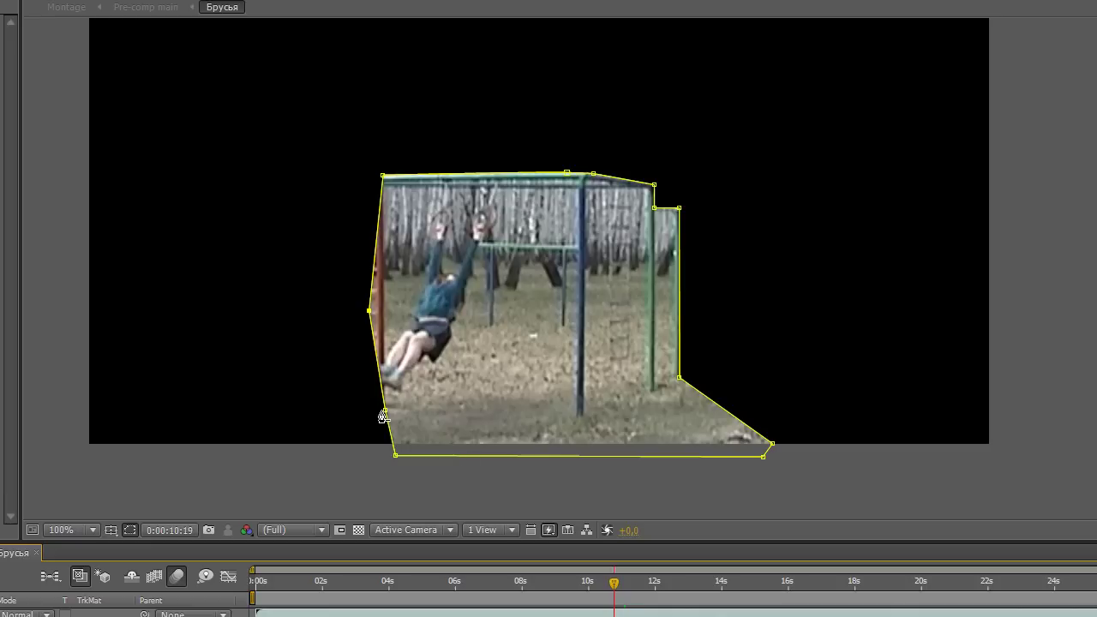
pyautogui.moveTo(385, 414); pyautogui.dragTo(377, 413)
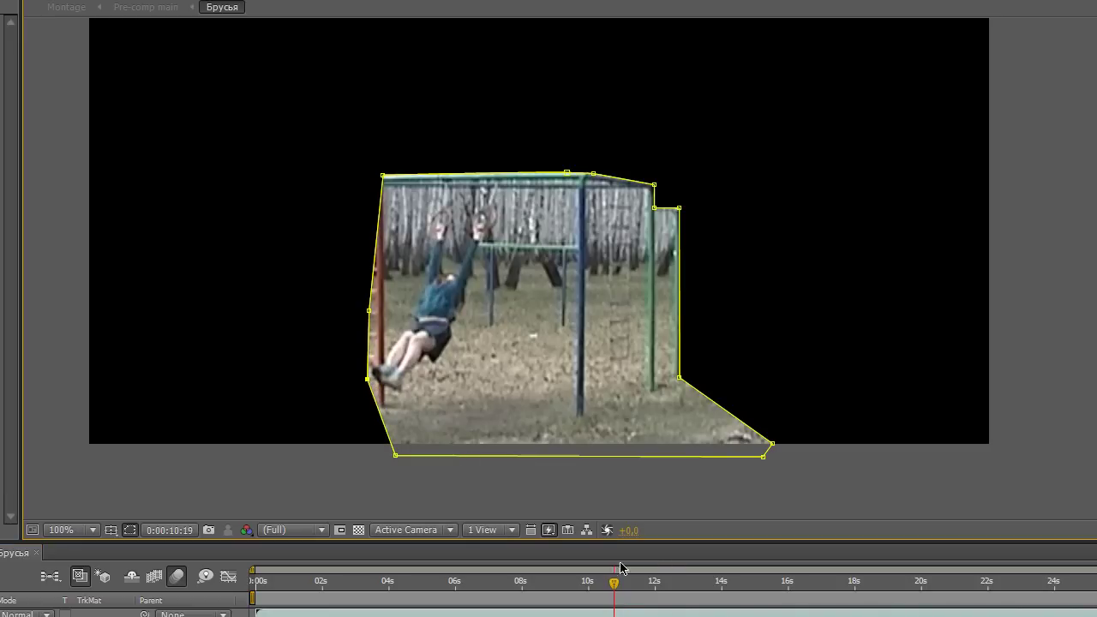
pyautogui.moveTo(616, 585); pyautogui.dragTo(622, 597)
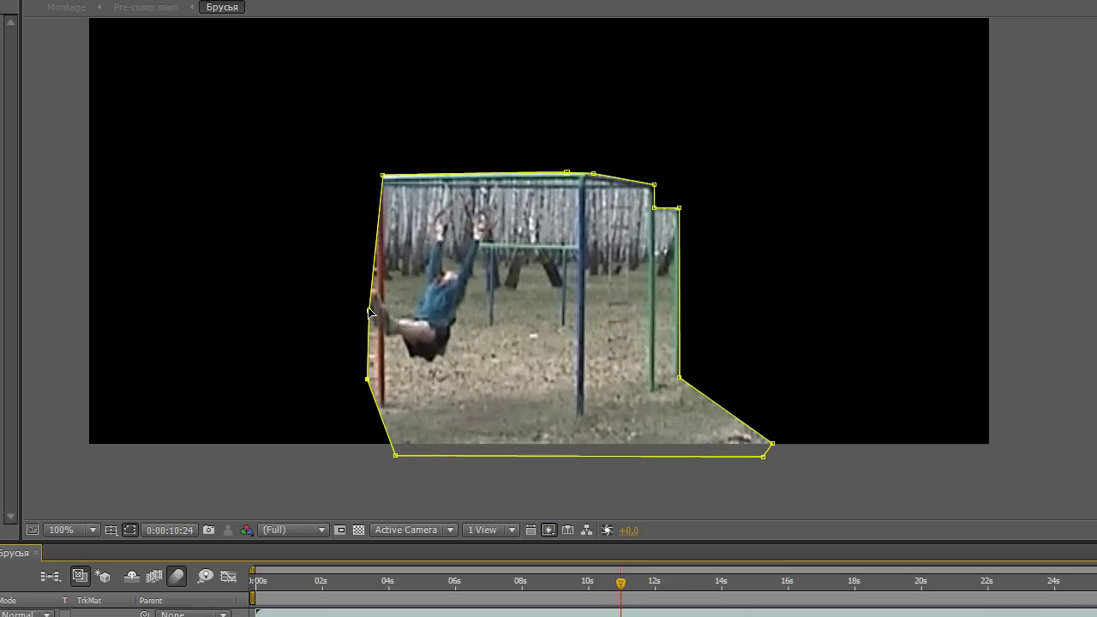
pyautogui.moveTo(369, 313); pyautogui.dragTo(363, 308)
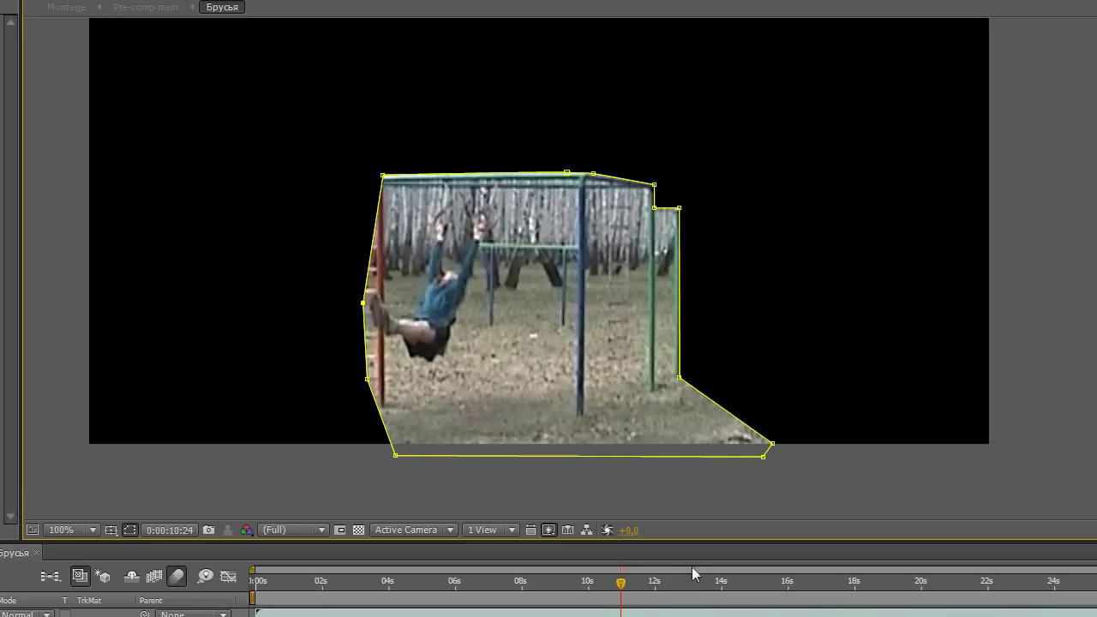
pyautogui.moveTo(626, 589); pyautogui.dragTo(626, 586)
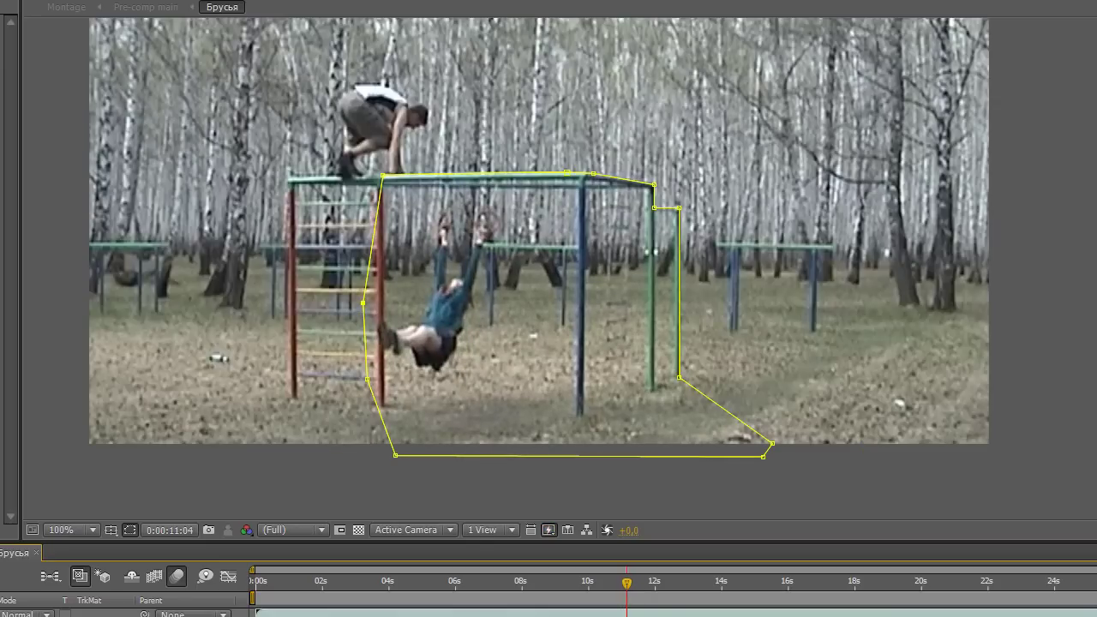
pyautogui.moveTo(626, 585)
pyautogui.mouseDown()
pyautogui.moveTo(500, 600)
pyautogui.moveTo(521, 600)
pyautogui.mouseUp()
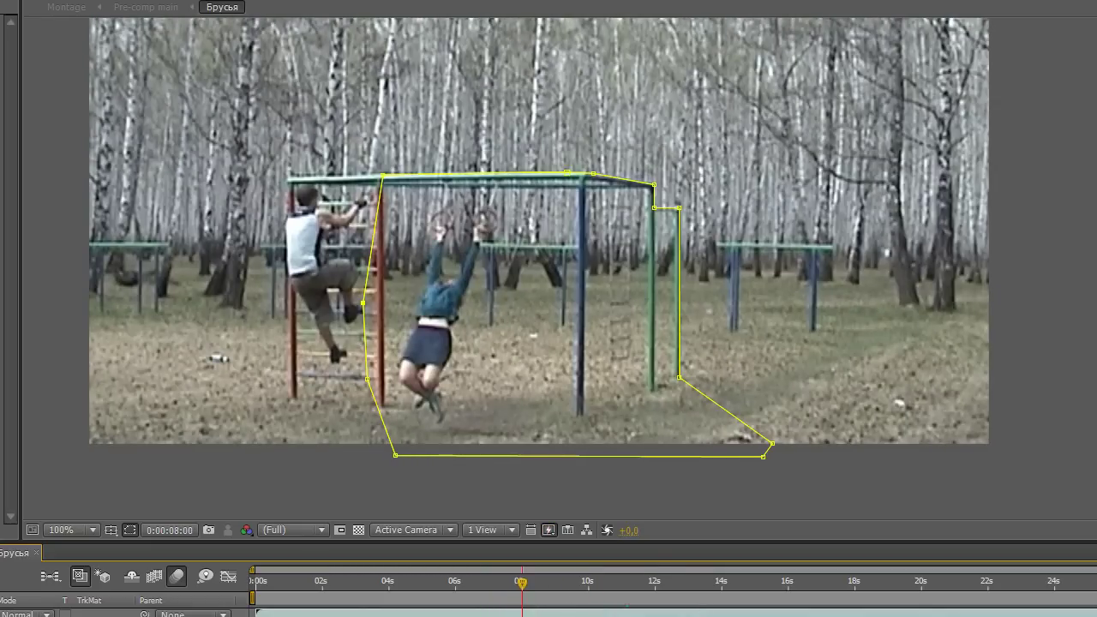
pyautogui.hotkey('ctrl', 'shift', 'a')
pyautogui.moveTo(521, 585)
pyautogui.mouseDown()
pyautogui.moveTo(469, 591)
pyautogui.moveTo(541, 584)
pyautogui.mouseUp()
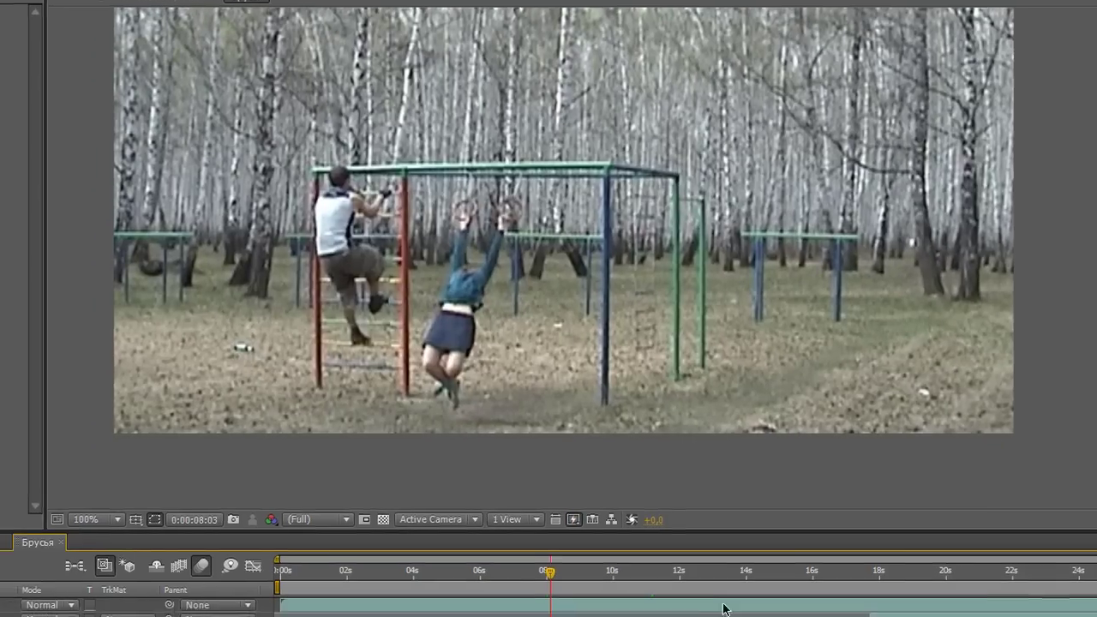
pyautogui.click(678, 612)
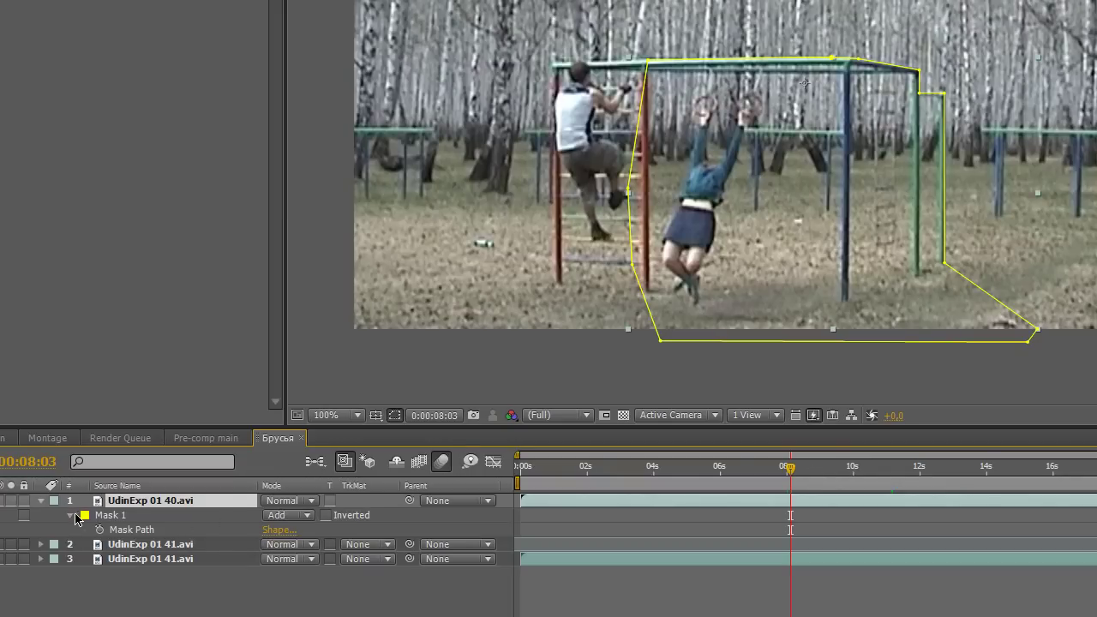
# - Give Mask 1 a 9-pixel feather and hide the mask outline
pyautogui.click(75, 515)
pyautogui.click(78, 515)
pyautogui.moveTo(302, 550); pyautogui.dragTo(317, 545)
pyautogui.click(394, 417)
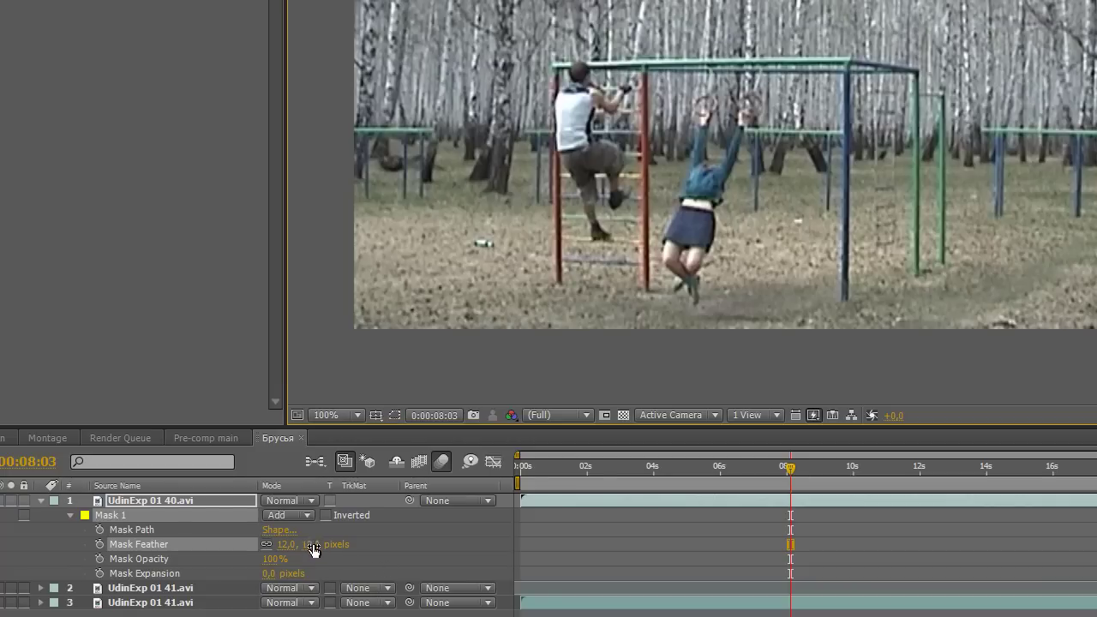
pyautogui.moveTo(302, 544); pyautogui.dragTo(310, 544)
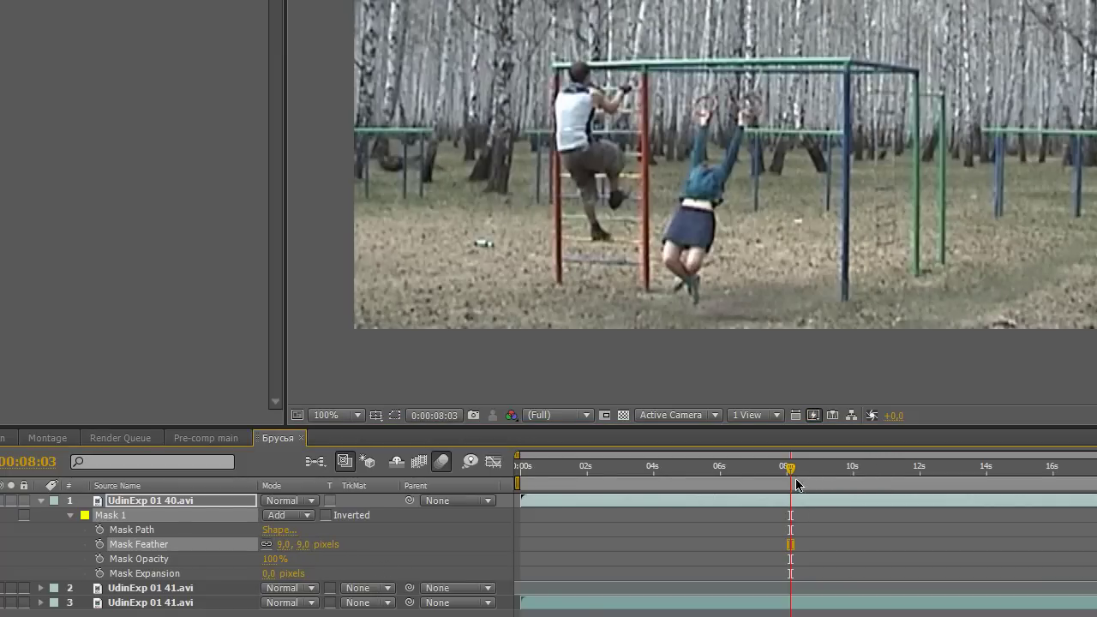
# - Review the feathered blend across the clip from about 5 to 18 seconds
pyautogui.moveTo(795, 485); pyautogui.dragTo(705, 484)
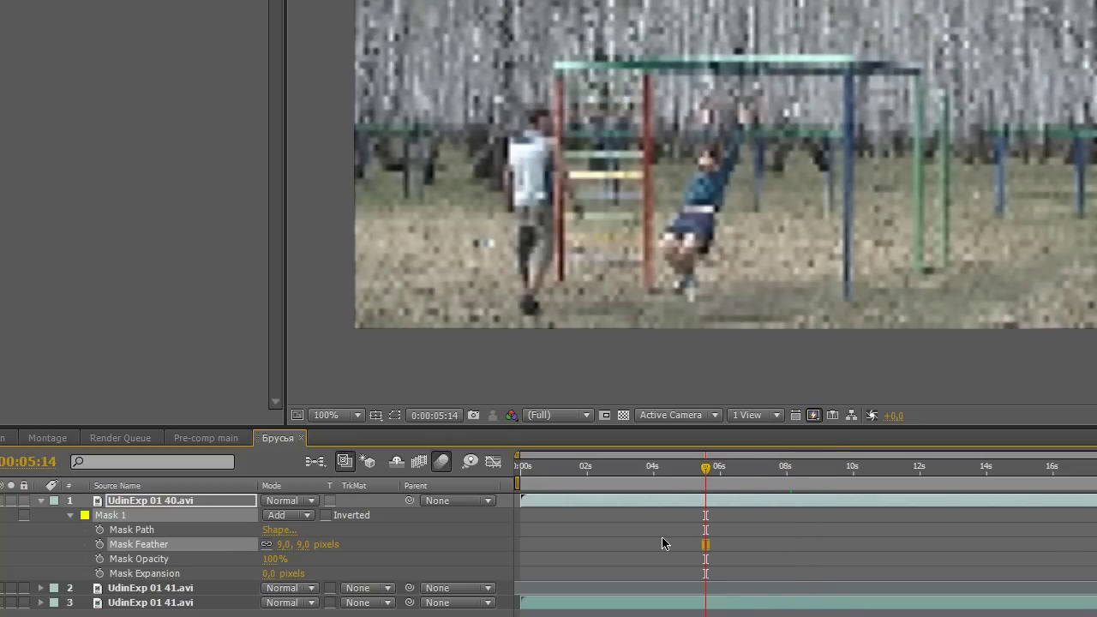
pyautogui.moveTo(695, 487); pyautogui.dragTo(825, 477)
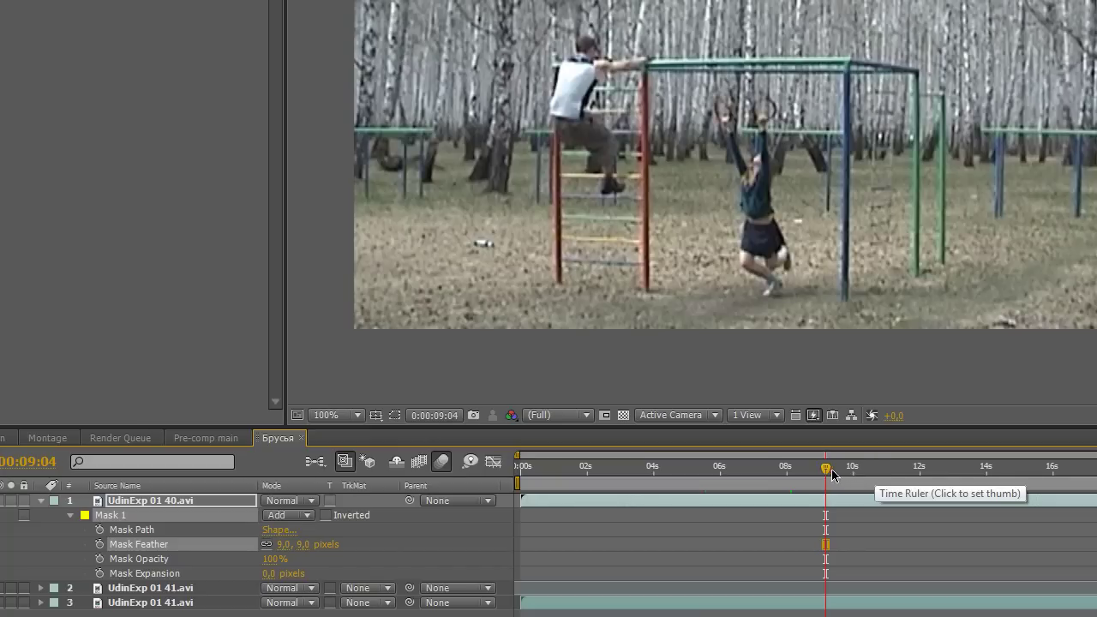
pyautogui.click(856, 474)
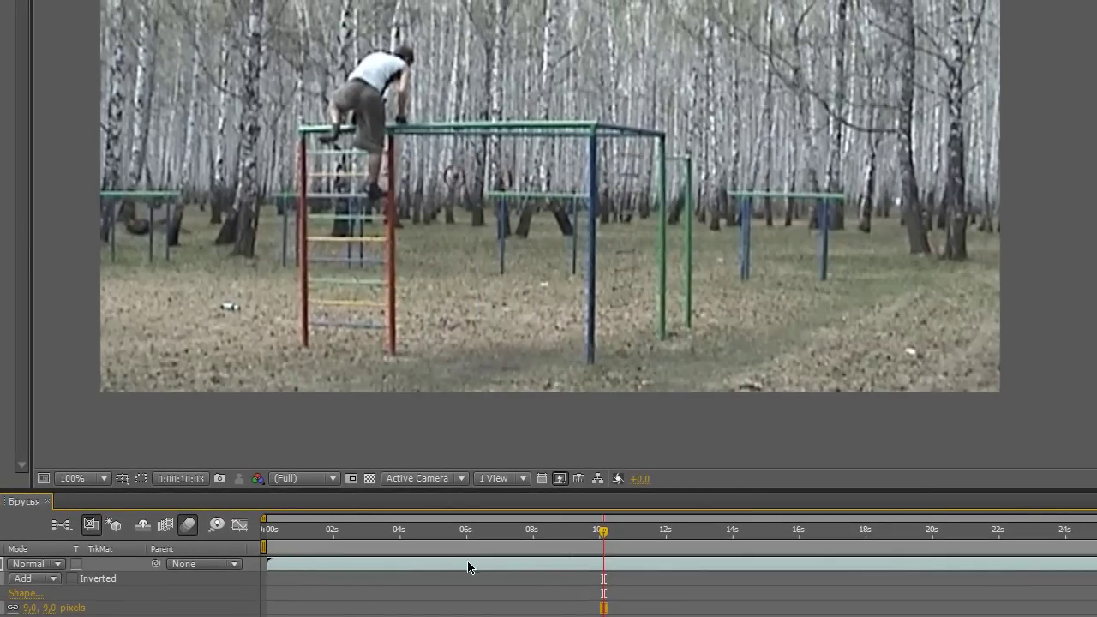
pyautogui.moveTo(605, 535)
pyautogui.mouseDown()
pyautogui.moveTo(814, 546)
pyautogui.moveTo(865, 485)
pyautogui.mouseUp()
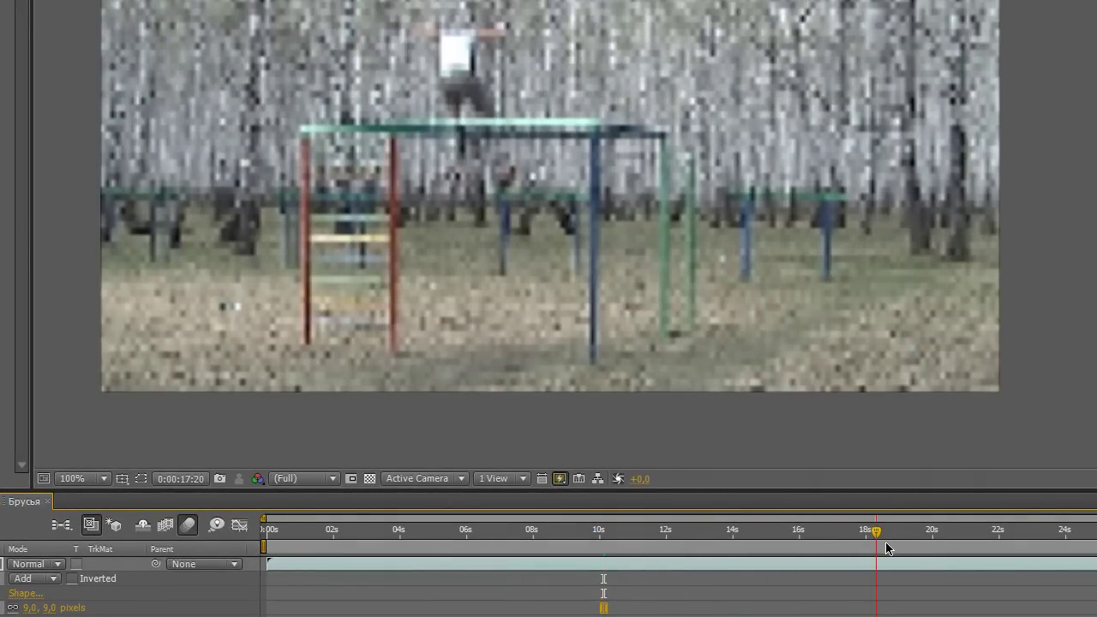
pyautogui.moveTo(865, 484); pyautogui.dragTo(854, 484)
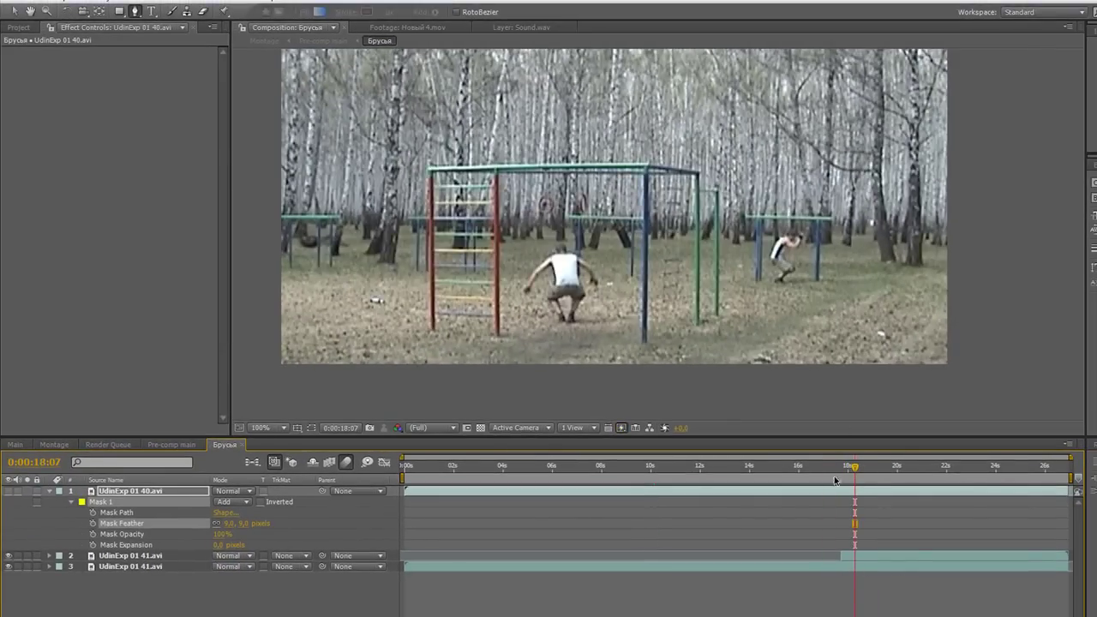
# - Inspect layer 2's clone mask around 18–20 seconds, then deselect it with F2
pyautogui.moveTo(854, 470); pyautogui.dragTo(832, 476)
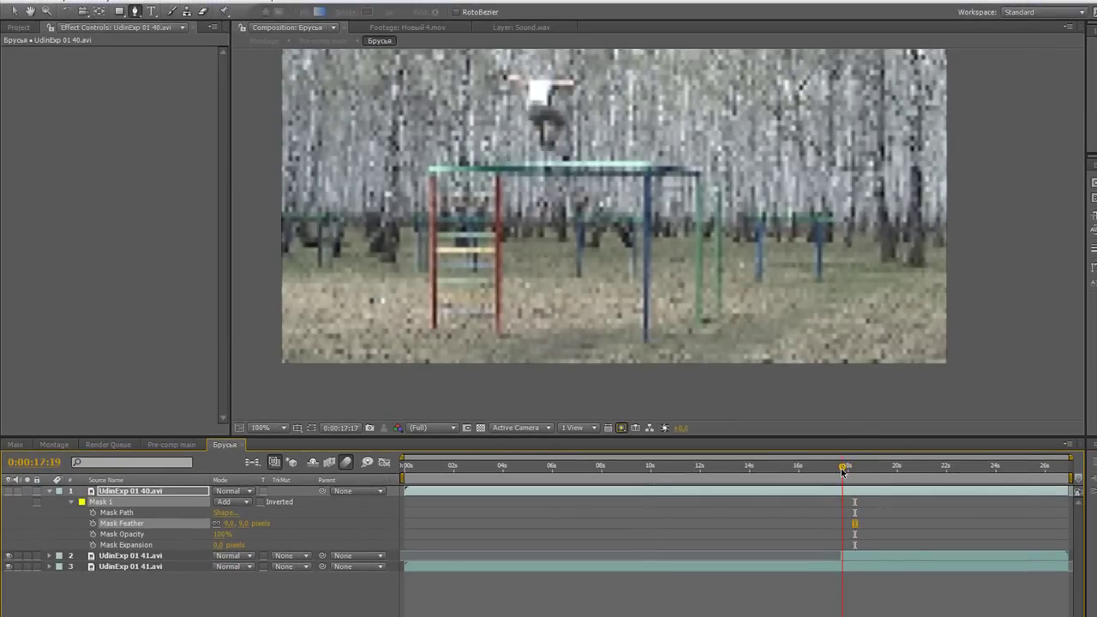
pyautogui.moveTo(832, 476); pyautogui.dragTo(850, 473)
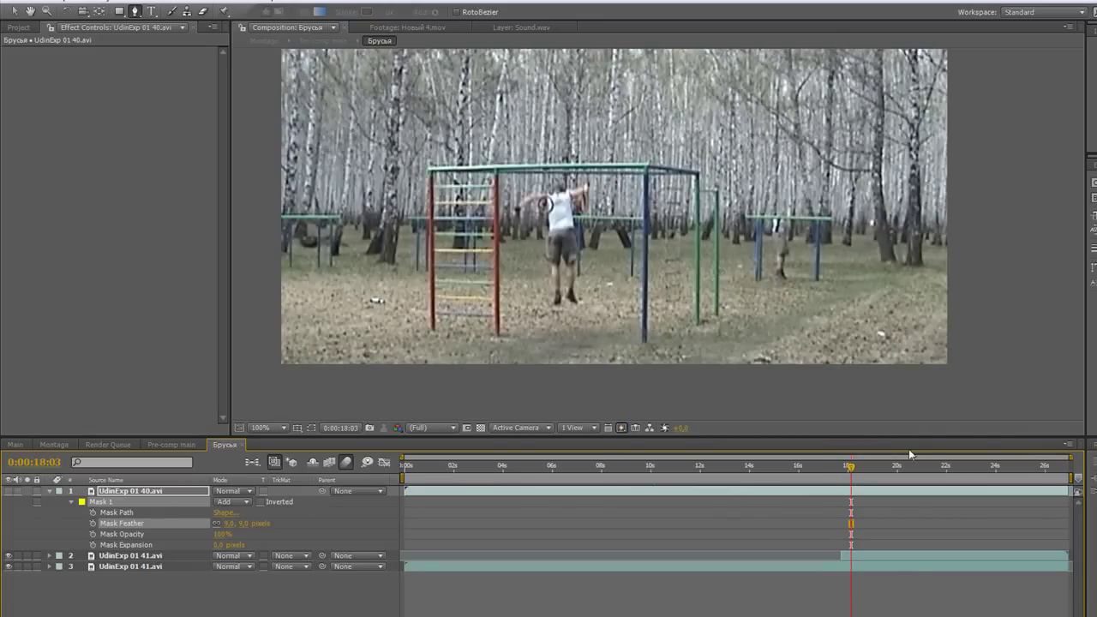
pyautogui.click(916, 556)
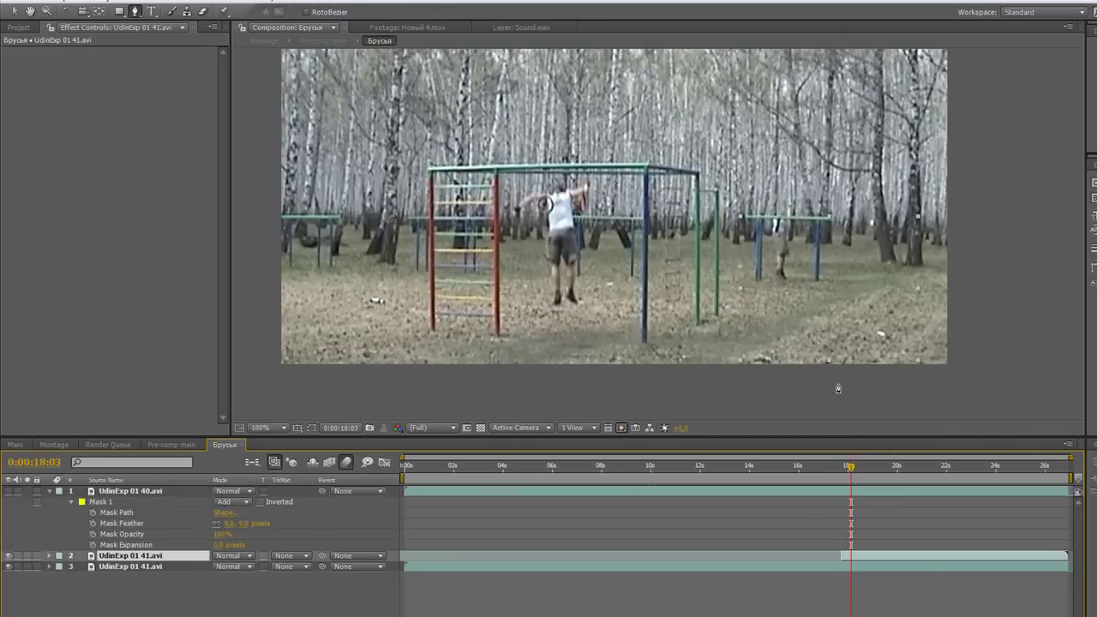
pyautogui.click(466, 429)
pyautogui.moveTo(852, 468)
pyautogui.mouseDown()
pyautogui.moveTo(905, 468)
pyautogui.moveTo(877, 469)
pyautogui.moveTo(888, 469)
pyautogui.mouseUp()
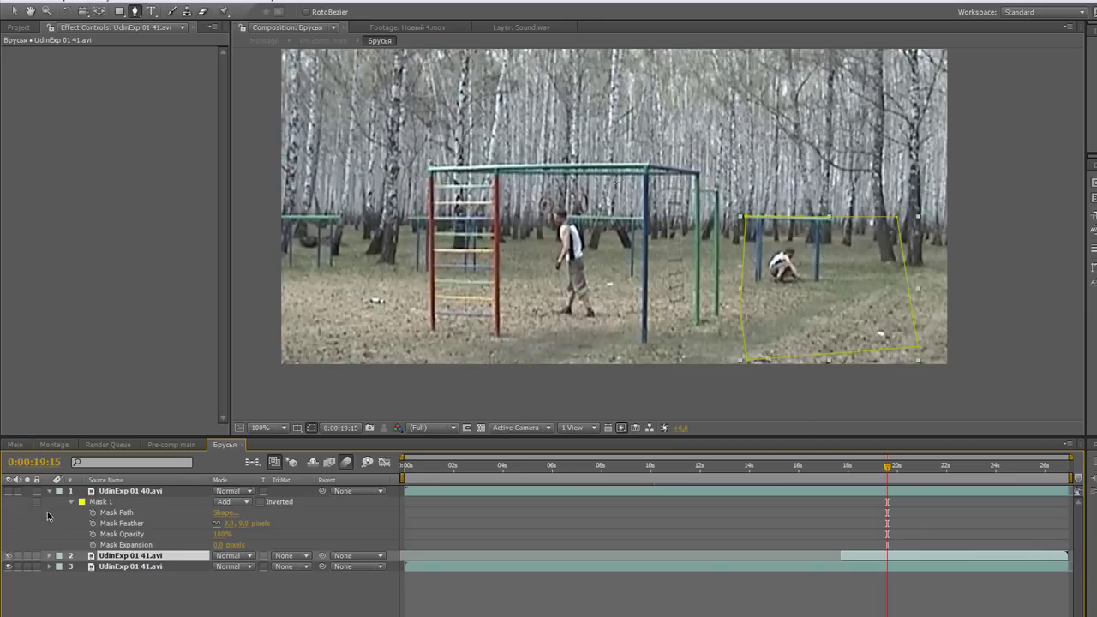
pyautogui.press('F2')
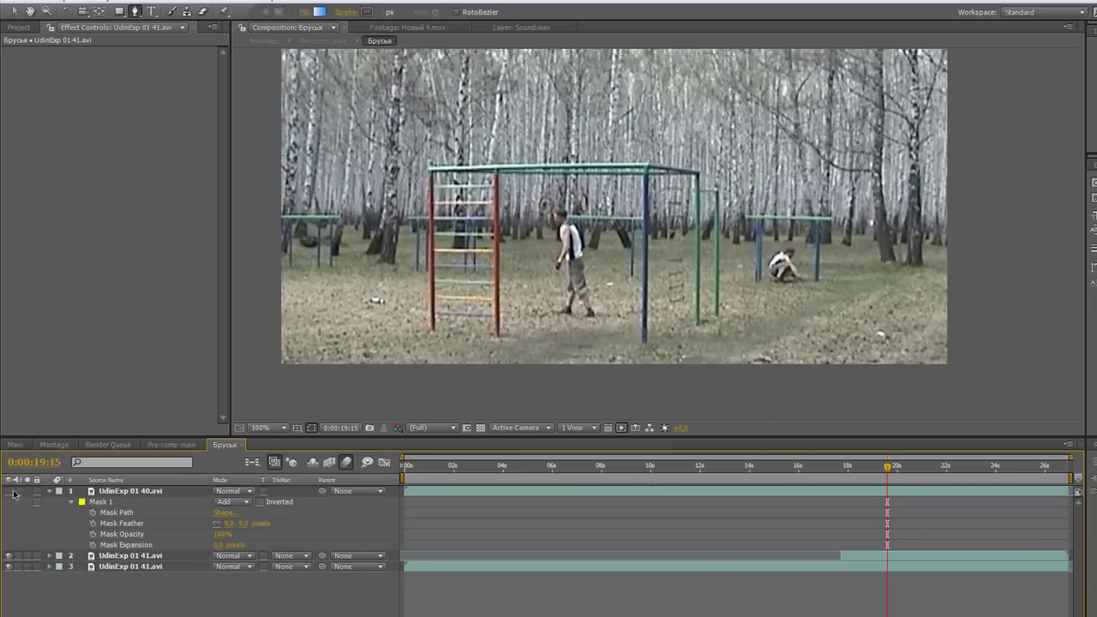
# - Make UdinExp 01 40.avi visible again and review the composite, settling at 0:00:17:23
pyautogui.click(9, 491)
pyautogui.moveTo(868, 472)
pyautogui.mouseDown()
pyautogui.moveTo(703, 472)
pyautogui.moveTo(850, 480)
pyautogui.mouseUp()
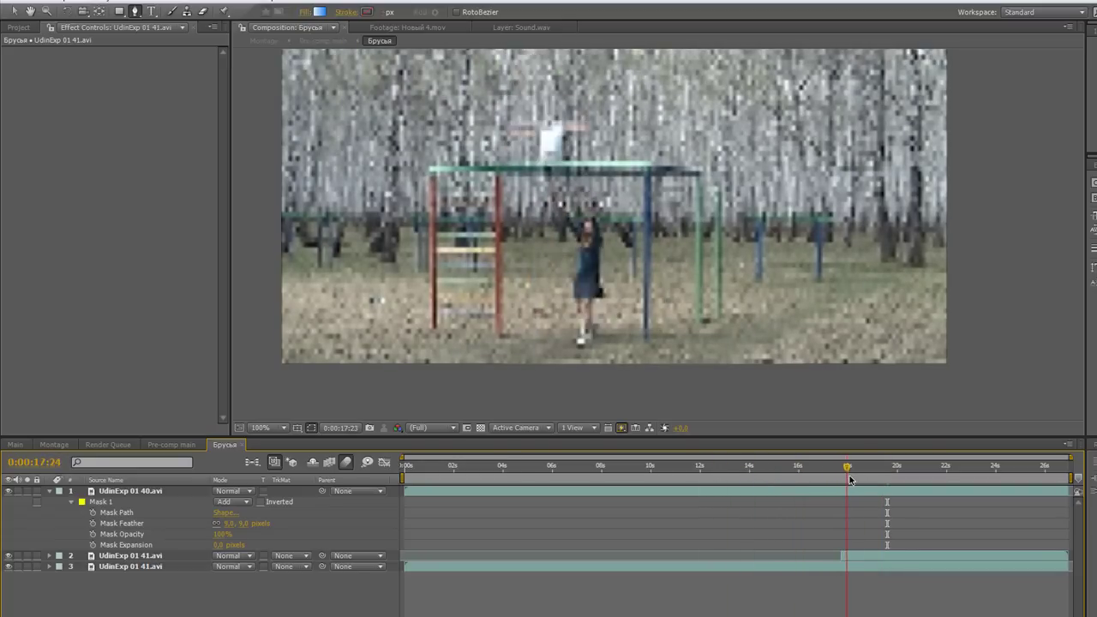
pyautogui.moveTo(850, 480)
pyautogui.mouseDown()
pyautogui.moveTo(869, 479)
pyautogui.moveTo(846, 471)
pyautogui.mouseUp()
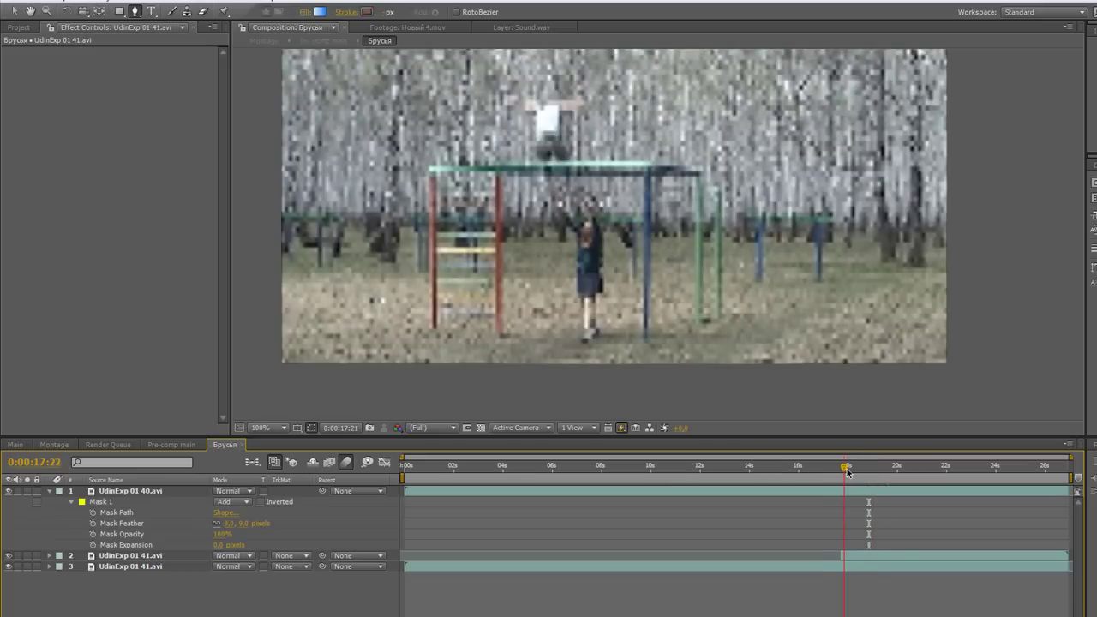
pyautogui.moveTo(847, 472); pyautogui.dragTo(848, 471)
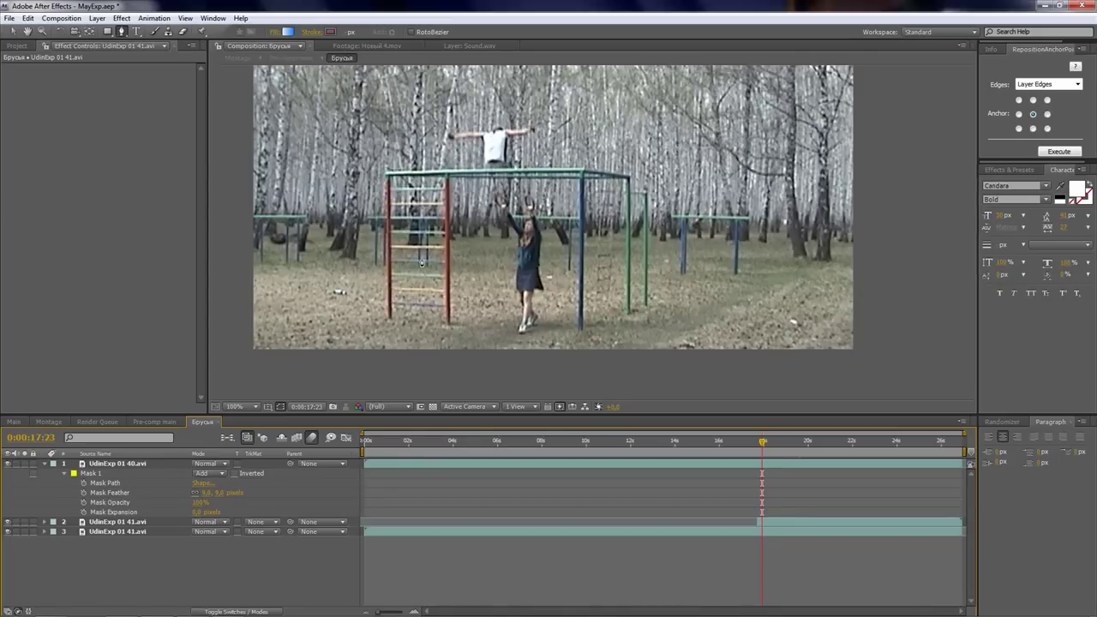
# - Preview the Брусья composite around 18 seconds, then close it to return to Pre-comp main
pyautogui.click(13, 31)
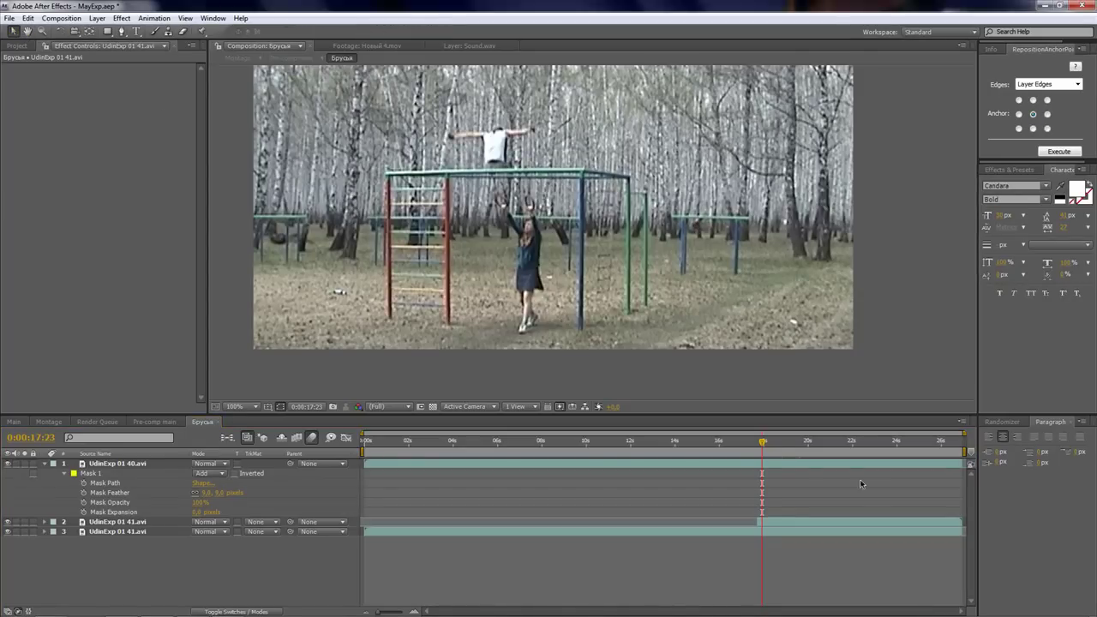
pyautogui.moveTo(763, 442); pyautogui.dragTo(765, 449)
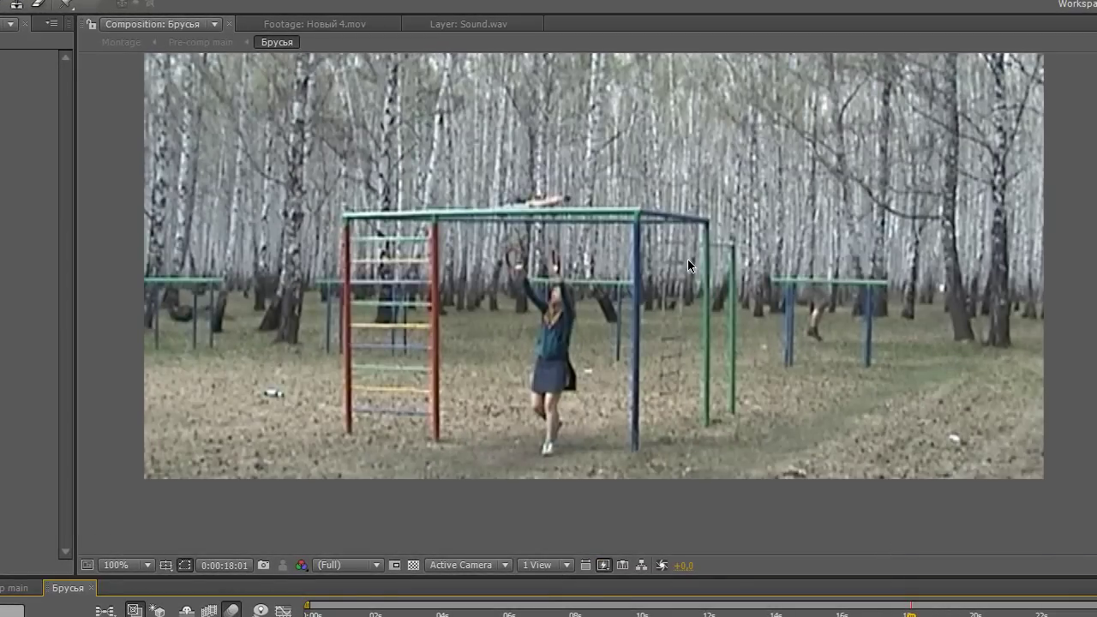
pyautogui.press('space')
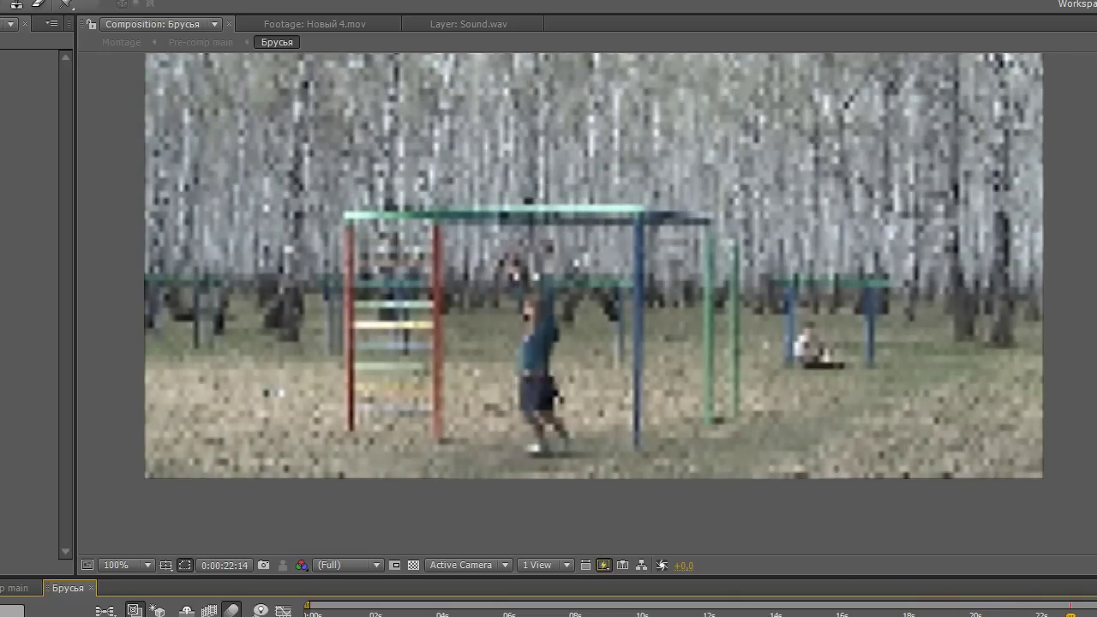
pyautogui.press('space')
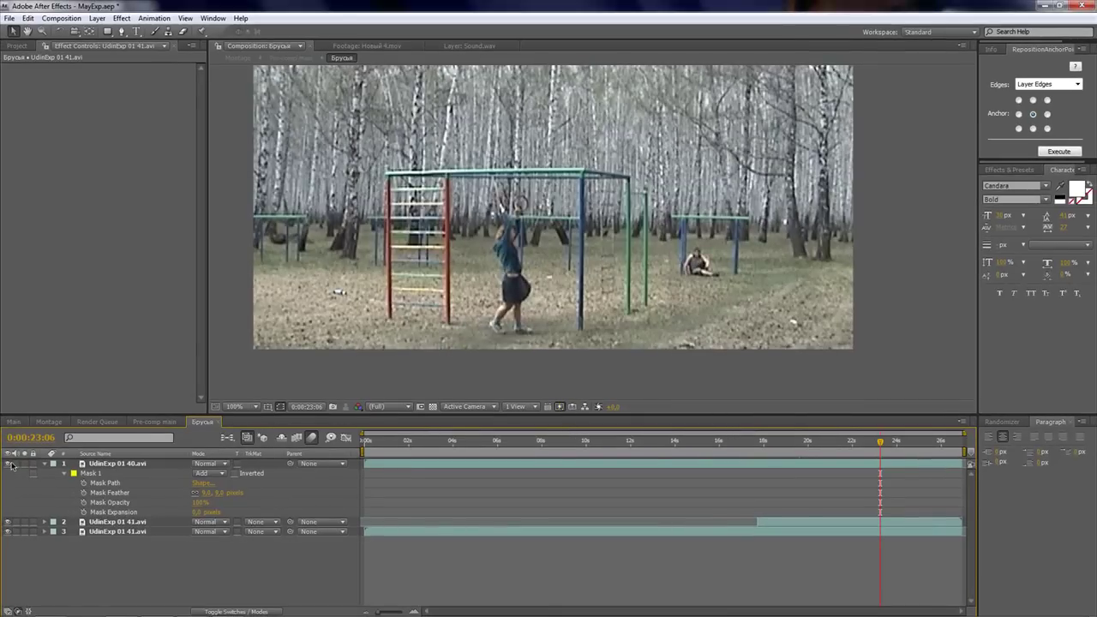
pyautogui.click(219, 422)
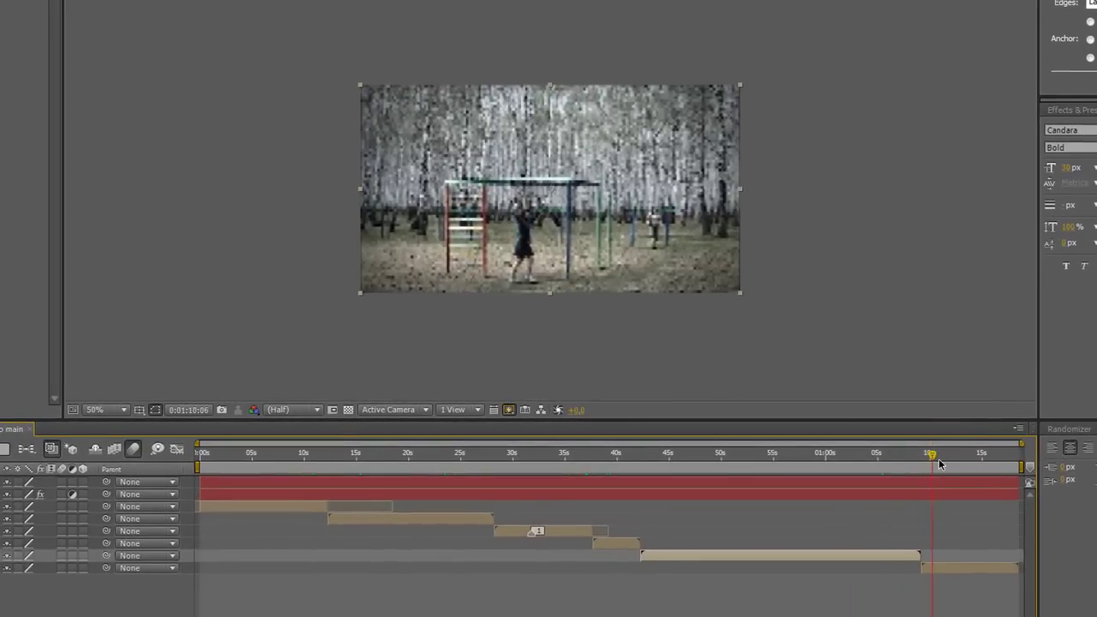
# - Open Jump 2 from the brick-wall clip and scrub to where the shadow fades in
pyautogui.click(900, 449)
pyautogui.moveTo(948, 464); pyautogui.dragTo(961, 466)
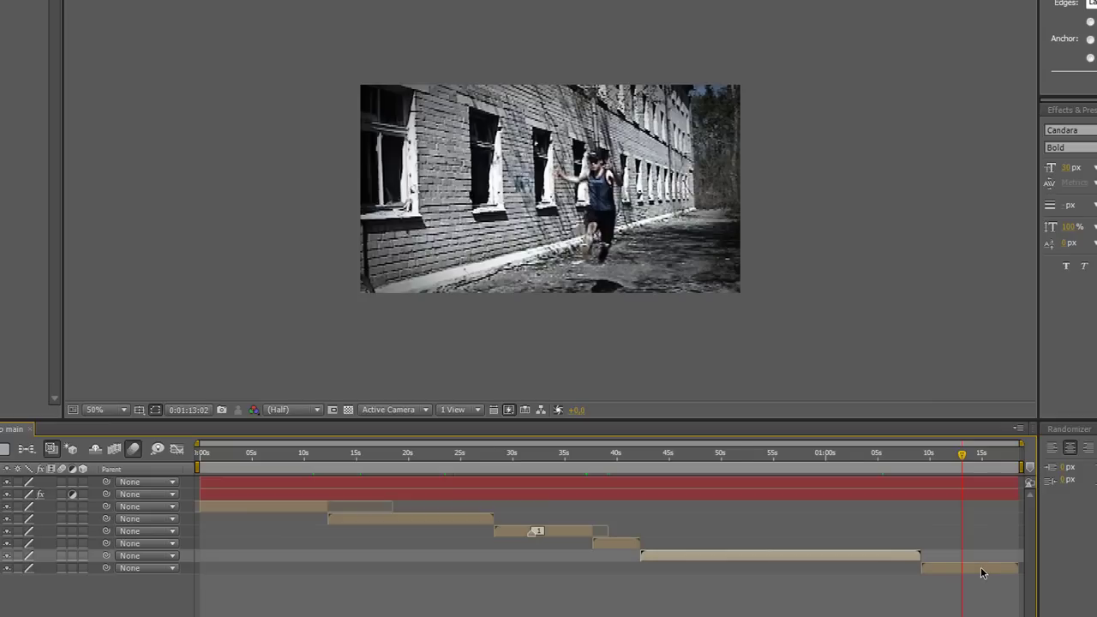
pyautogui.doubleClick(981, 569)
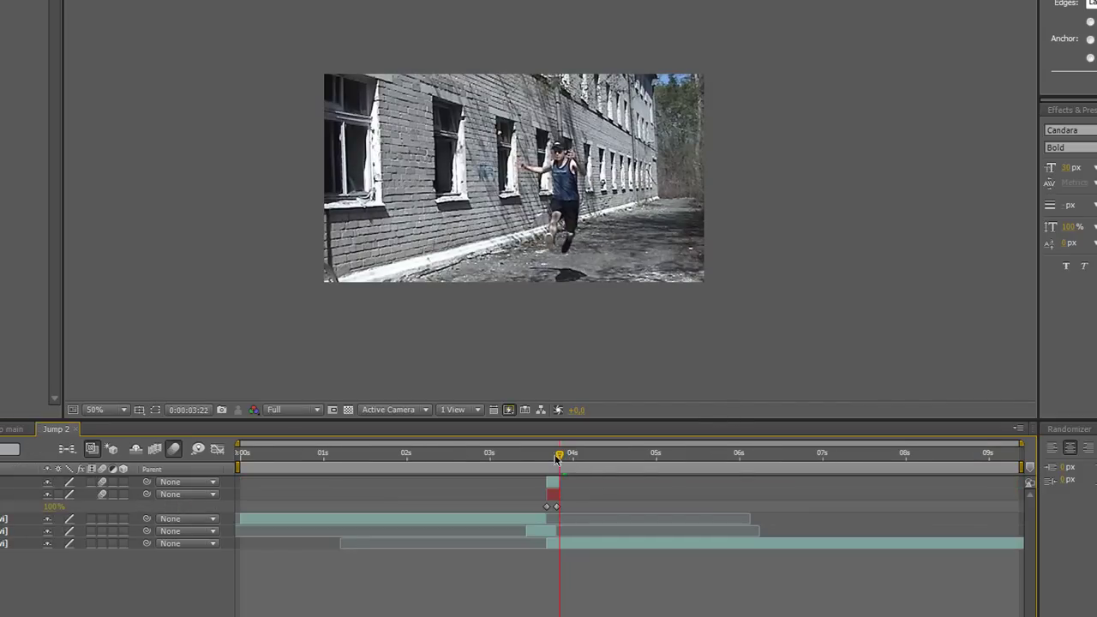
pyautogui.moveTo(565, 463); pyautogui.dragTo(410, 474)
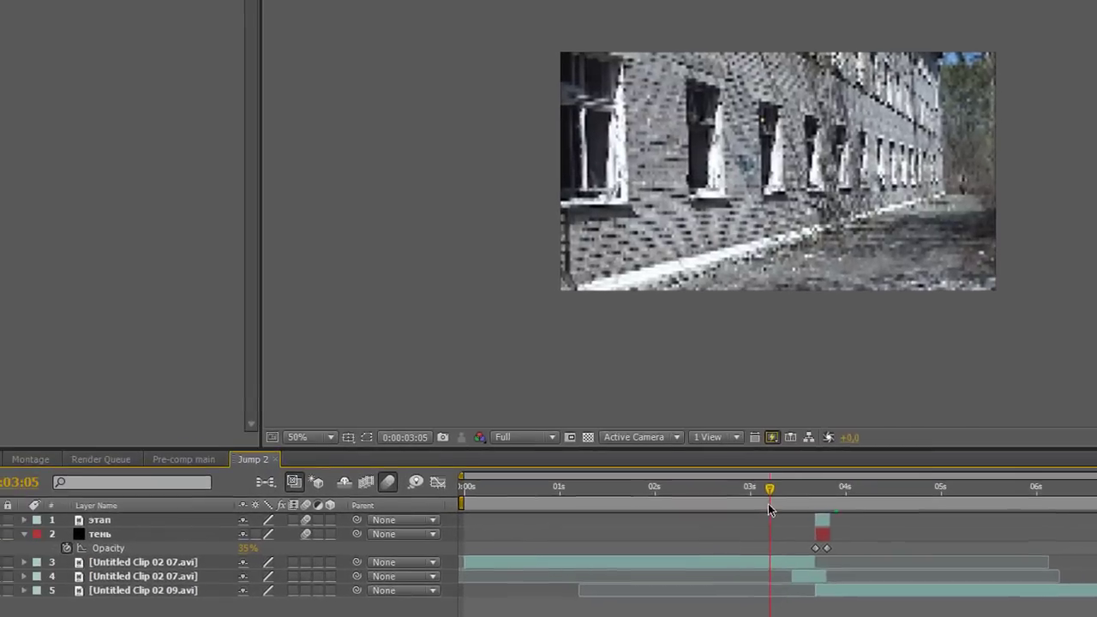
pyautogui.moveTo(410, 474); pyautogui.dragTo(514, 473)
pyautogui.moveTo(848, 518); pyautogui.dragTo(889, 518)
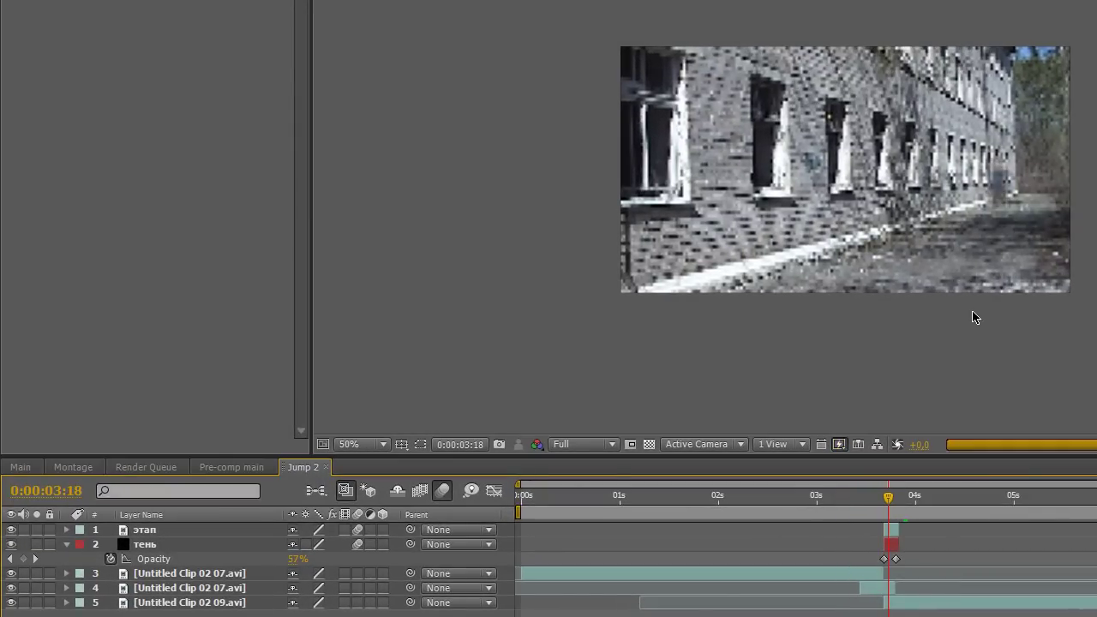
pyautogui.scroll(2, 948, 304)
pyautogui.moveTo(767, 522); pyautogui.dragTo(769, 517)
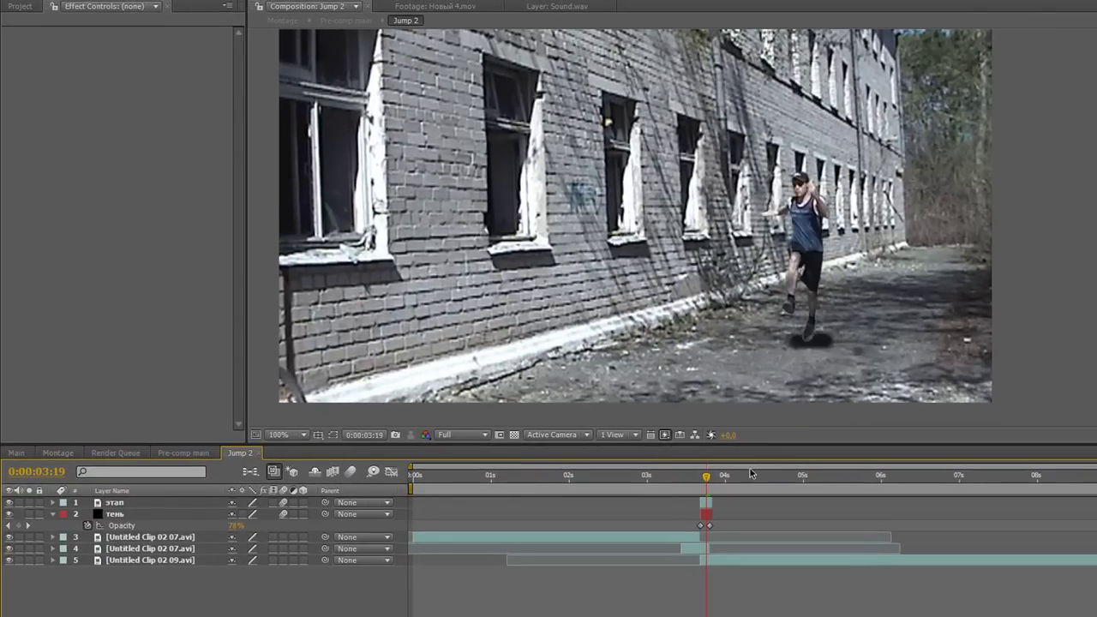
pyautogui.moveTo(715, 490); pyautogui.dragTo(701, 481)
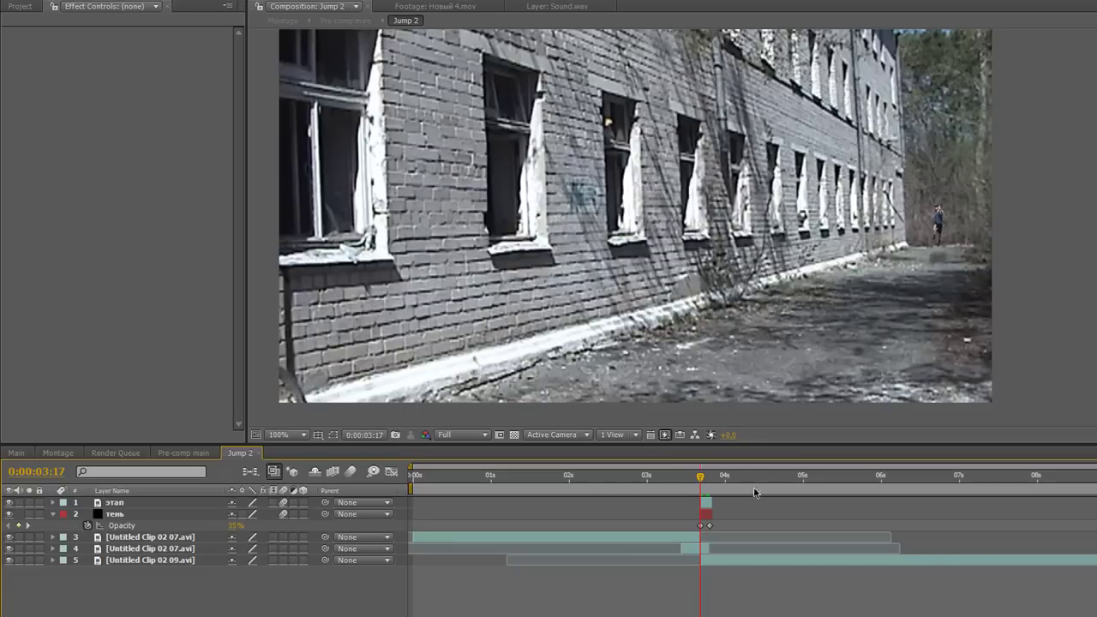
pyautogui.click(707, 504)
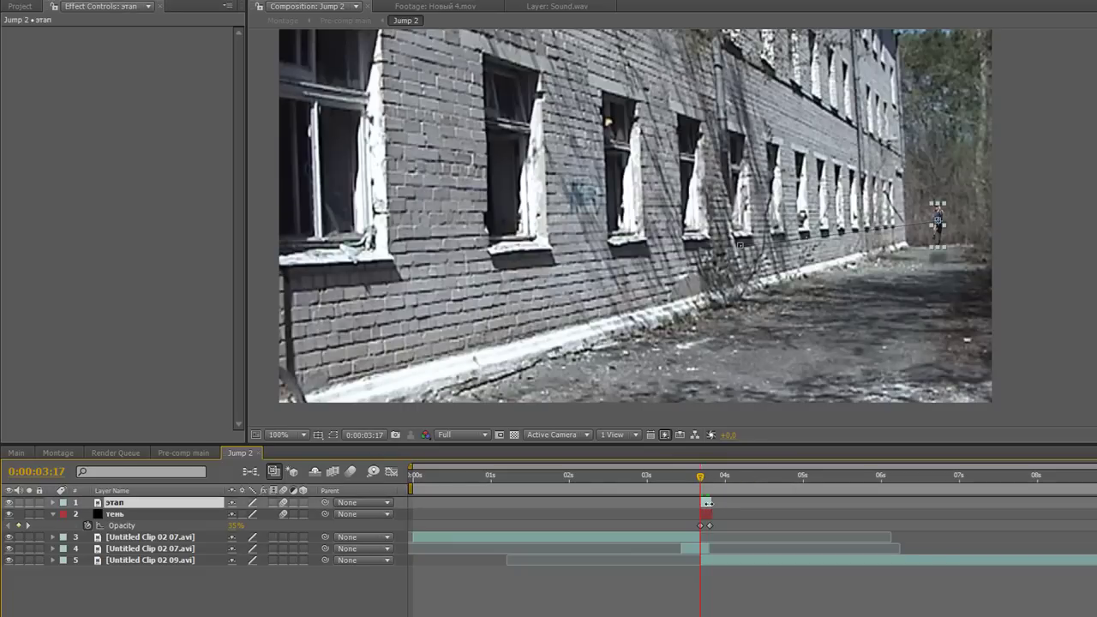
# - Reveal the этап layer's keyframes and inspect its Position and Scale keys (18,4% to 100%)
pyautogui.press('u')
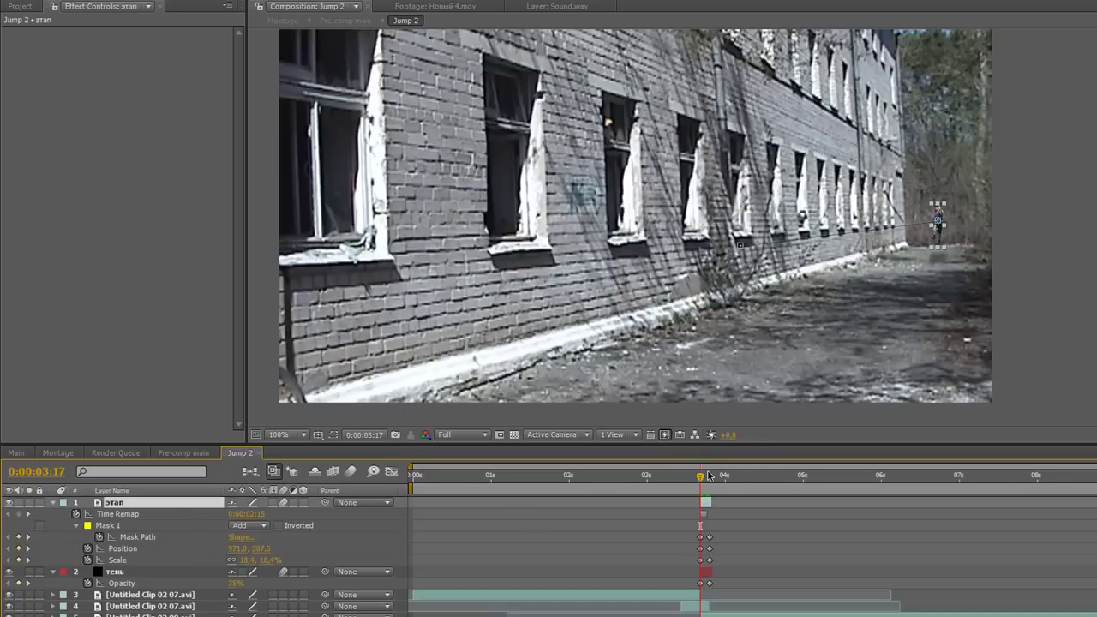
pyautogui.moveTo(704, 481); pyautogui.dragTo(694, 480)
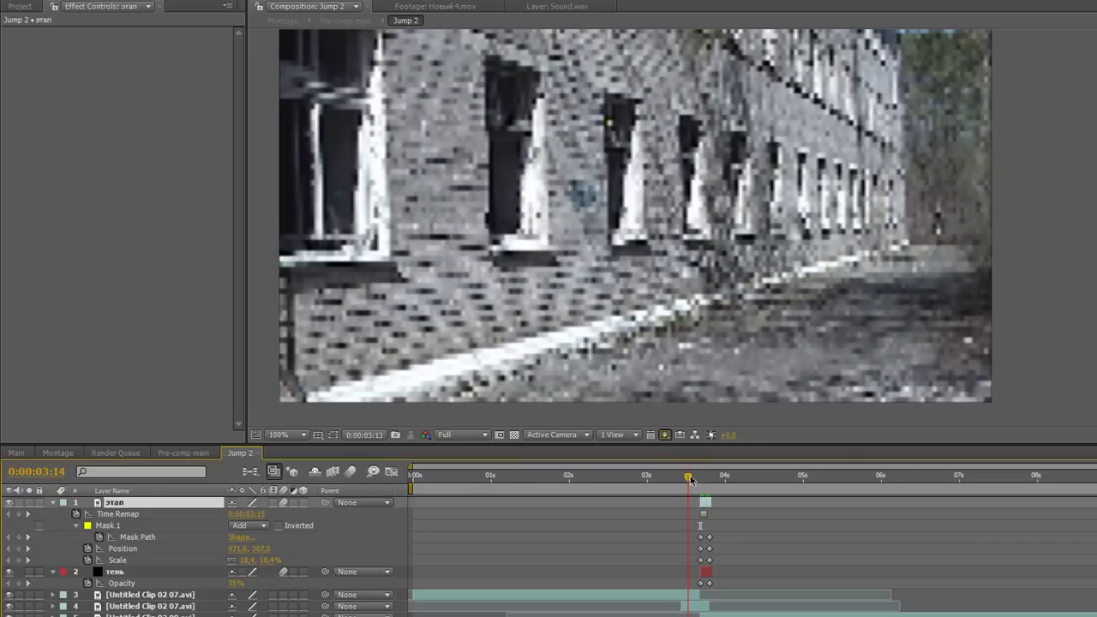
pyautogui.click(647, 596)
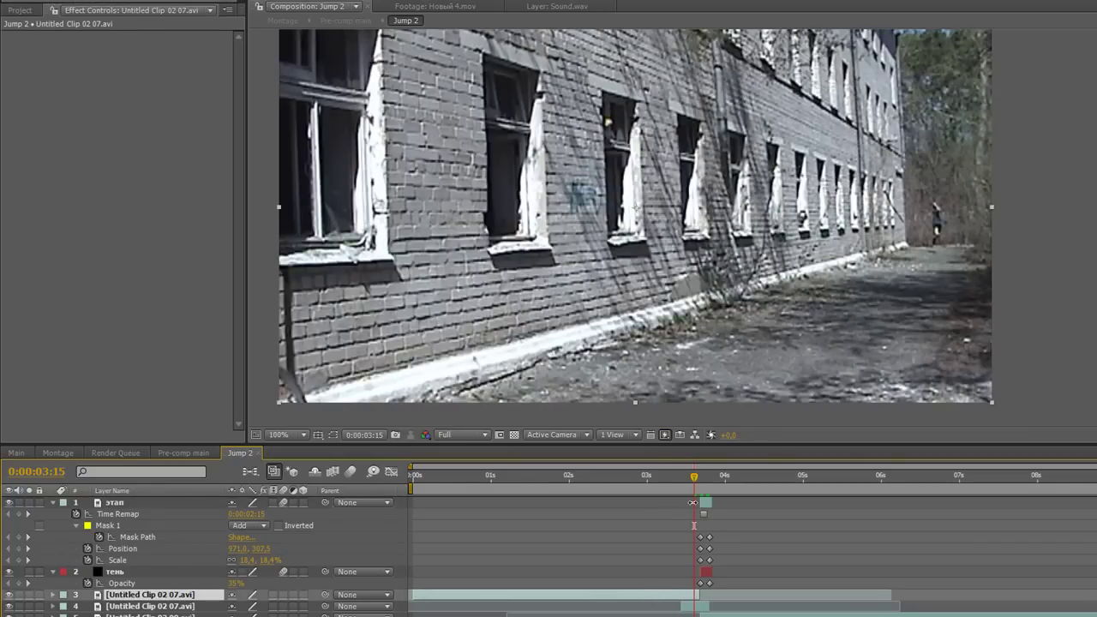
pyautogui.moveTo(694, 480); pyautogui.dragTo(709, 485)
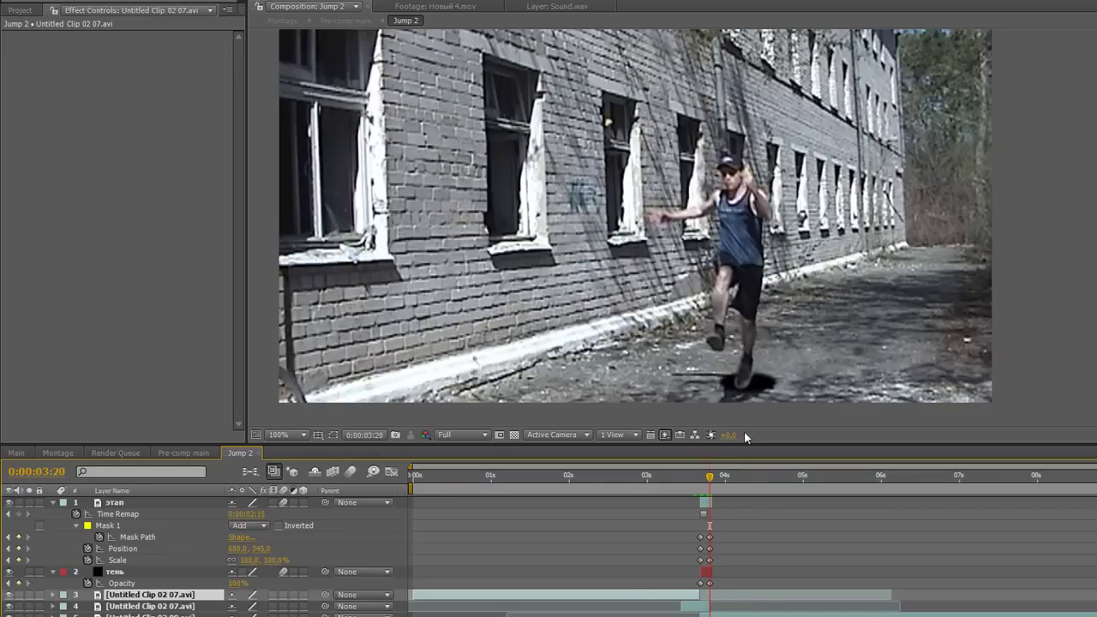
pyautogui.moveTo(709, 482)
pyautogui.mouseDown()
pyautogui.moveTo(720, 484)
pyautogui.moveTo(700, 490)
pyautogui.mouseUp()
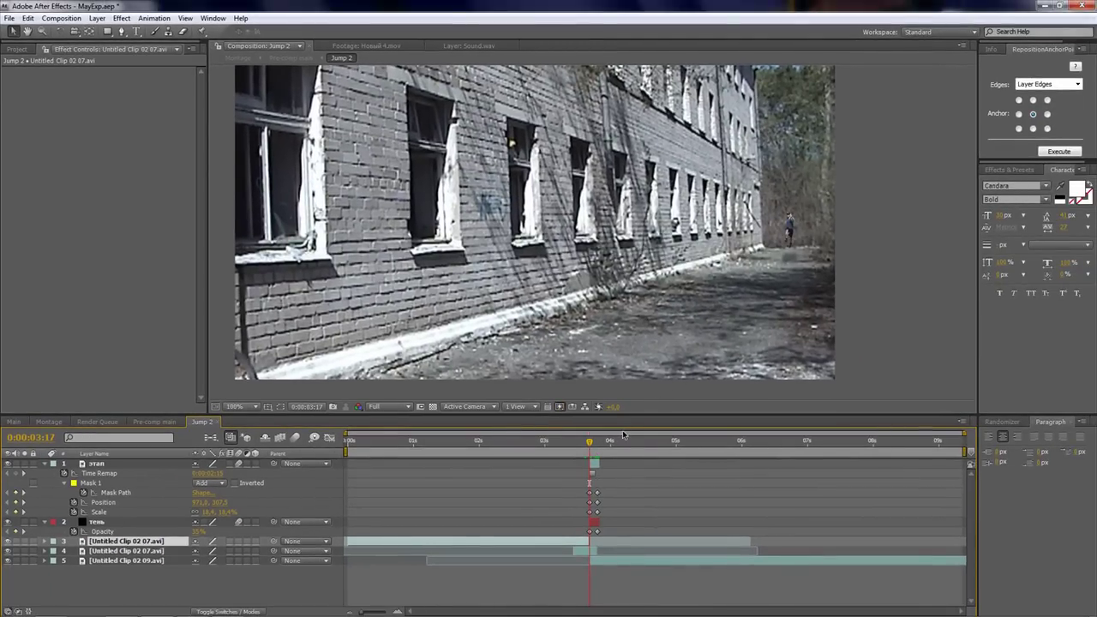
pyautogui.moveTo(591, 445); pyautogui.dragTo(595, 444)
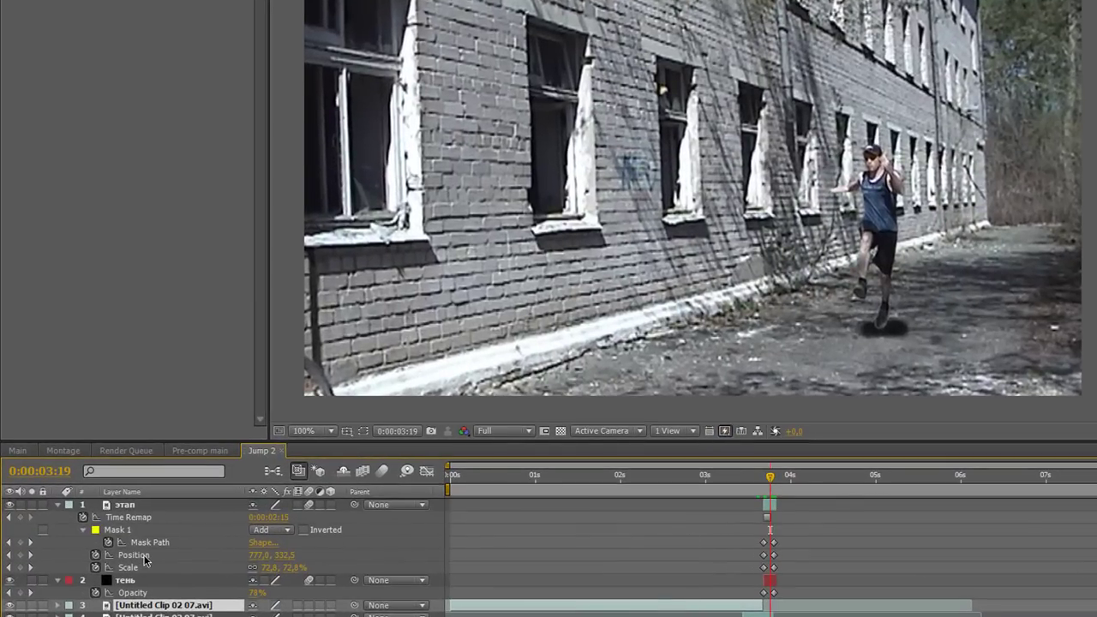
pyautogui.click(144, 556)
pyautogui.click(162, 567)
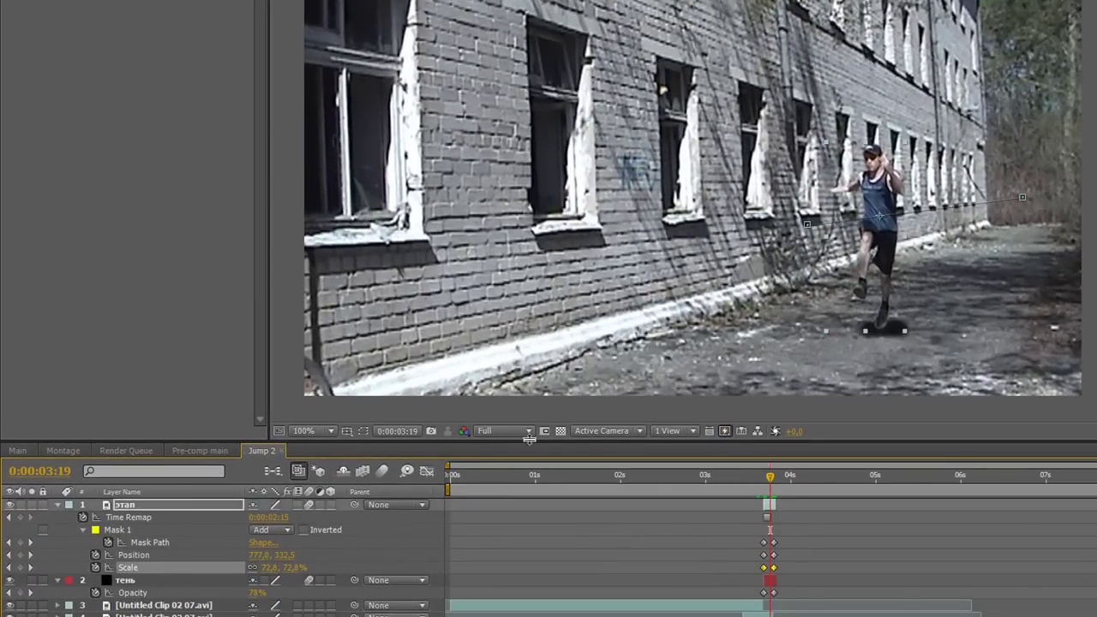
pyautogui.moveTo(770, 482); pyautogui.dragTo(776, 482)
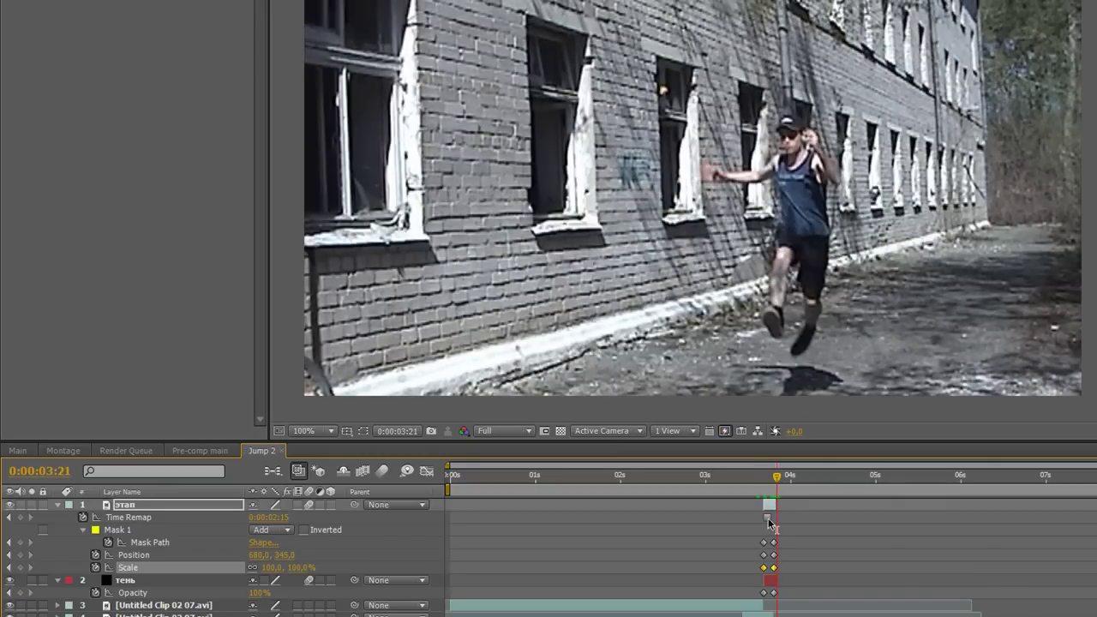
# - Enable the composition's Motion Blur switch and preview the blurred clone growing in
pyautogui.click(382, 473)
pyautogui.click(769, 485)
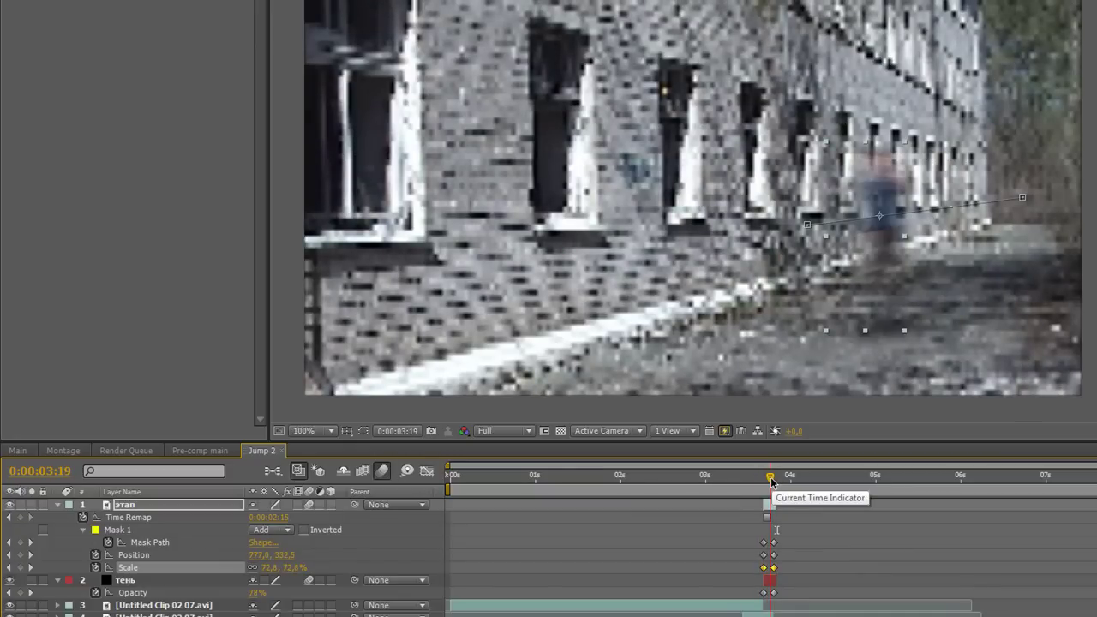
pyautogui.moveTo(770, 483); pyautogui.dragTo(773, 489)
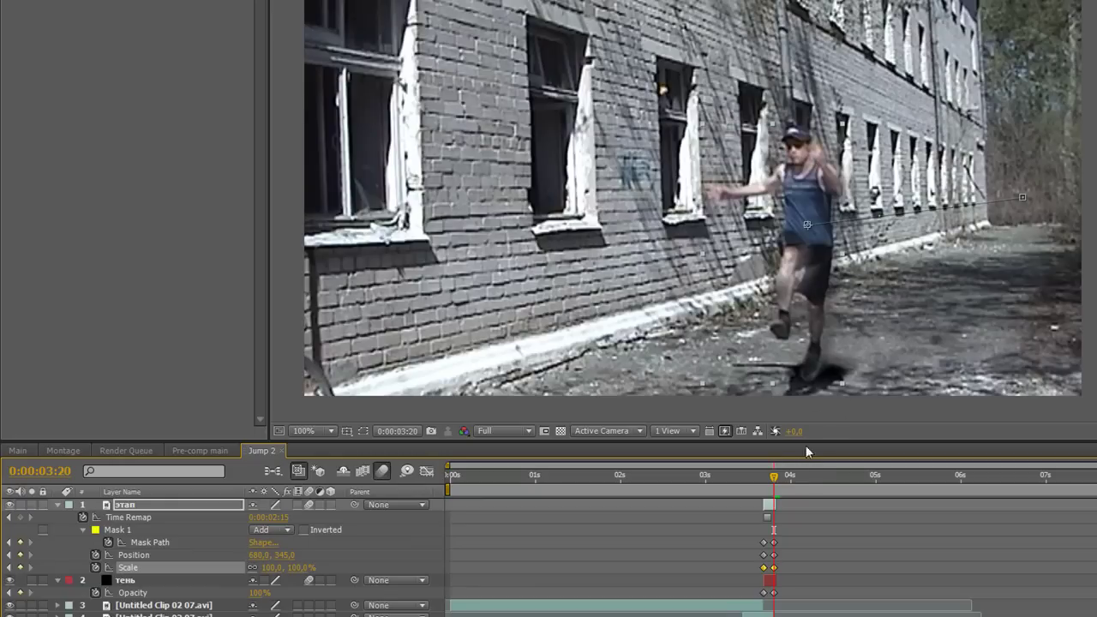
pyautogui.moveTo(777, 485); pyautogui.dragTo(761, 485)
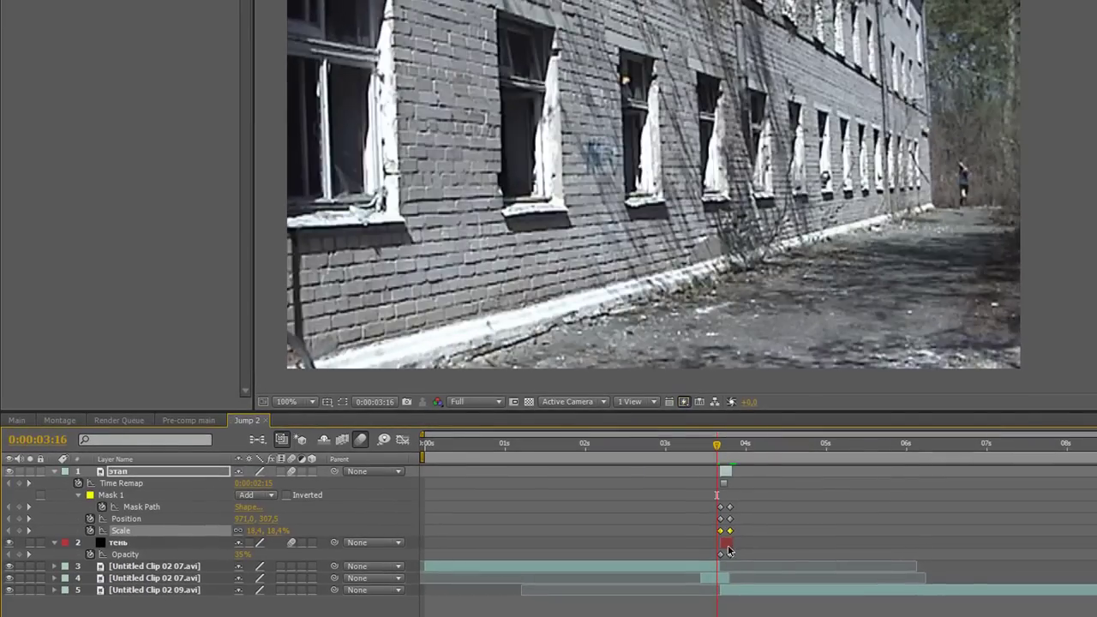
pyautogui.click(566, 546)
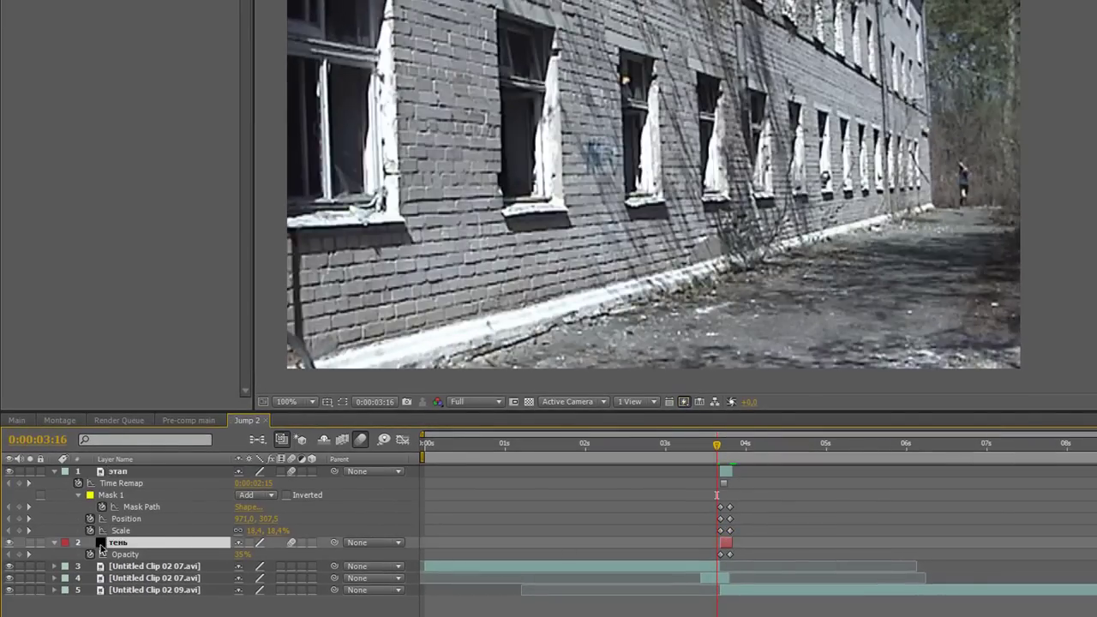
# - Show the layer modes and scrub through the frames where the blurred этап clone transitions in
pyautogui.press('F4')
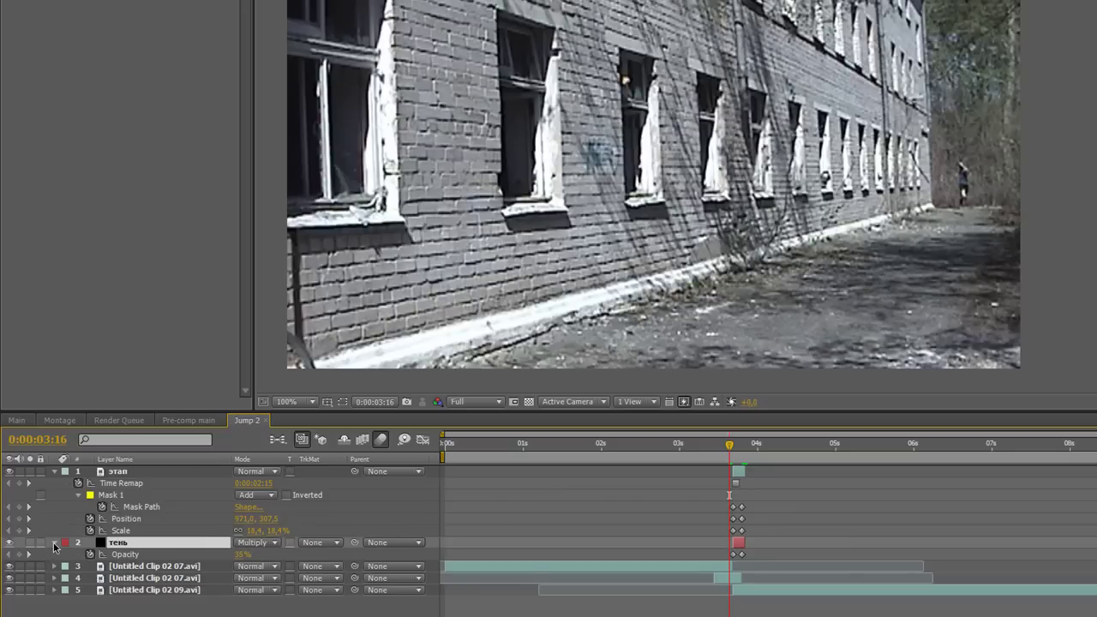
pyautogui.click(54, 544)
pyautogui.moveTo(729, 451); pyautogui.dragTo(739, 447)
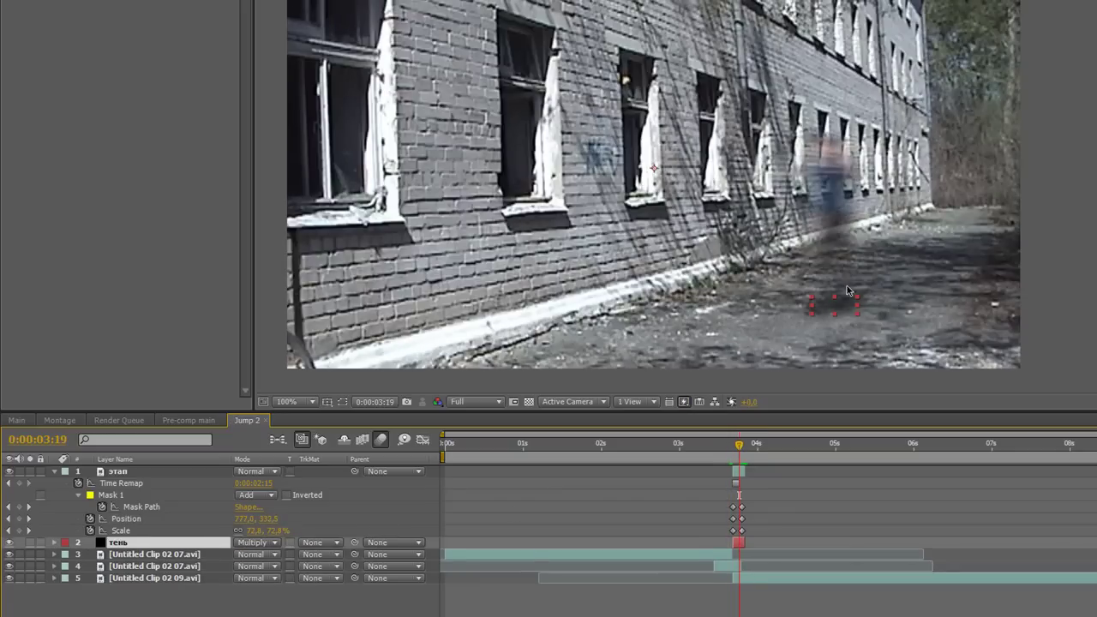
pyautogui.moveTo(741, 452); pyautogui.dragTo(741, 451)
pyautogui.moveTo(740, 452)
pyautogui.mouseDown()
pyautogui.moveTo(723, 451)
pyautogui.moveTo(737, 451)
pyautogui.mouseUp()
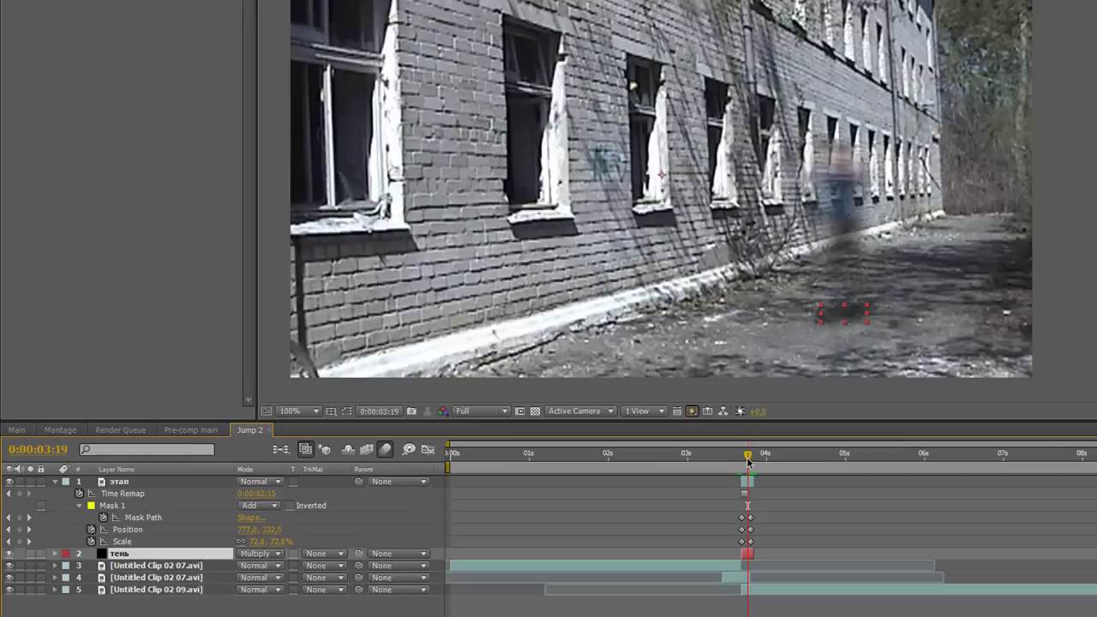
# - Select the этап clone layer and move to just before the clone appears
pyautogui.click(710, 571)
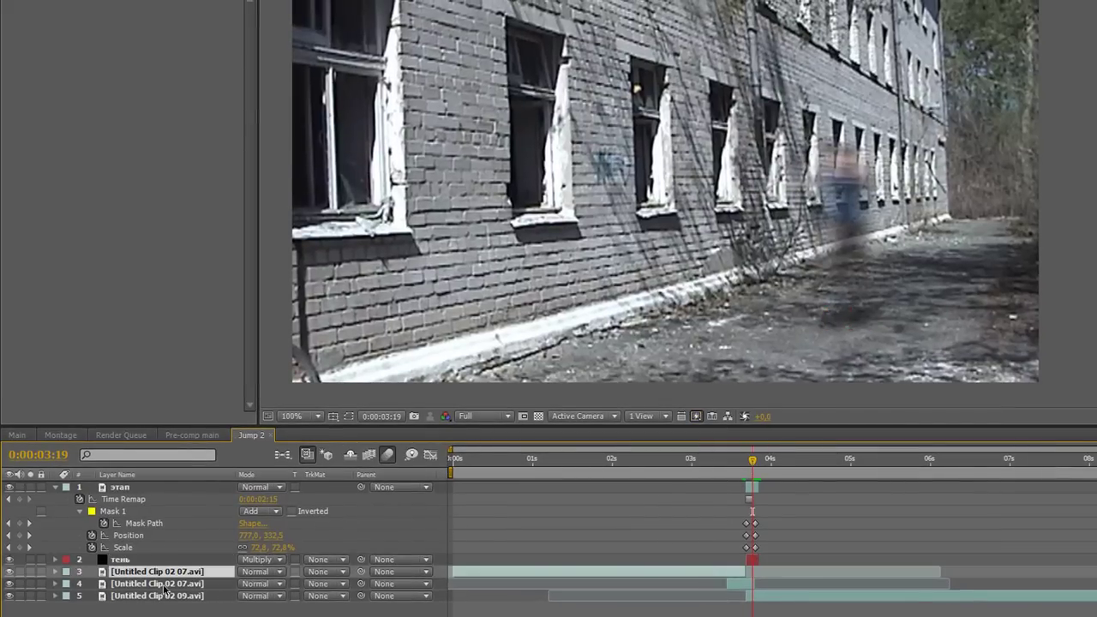
pyautogui.click(167, 489)
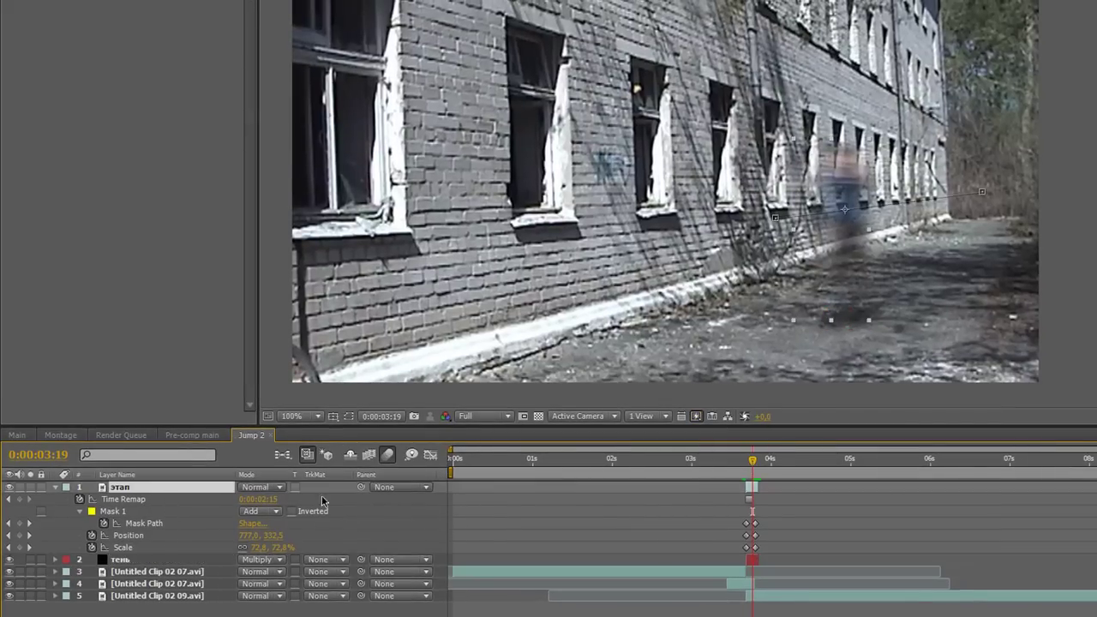
pyautogui.moveTo(752, 474)
pyautogui.mouseDown()
pyautogui.moveTo(737, 464)
pyautogui.moveTo(870, 464)
pyautogui.moveTo(747, 463)
pyautogui.moveTo(821, 462)
pyautogui.mouseUp()
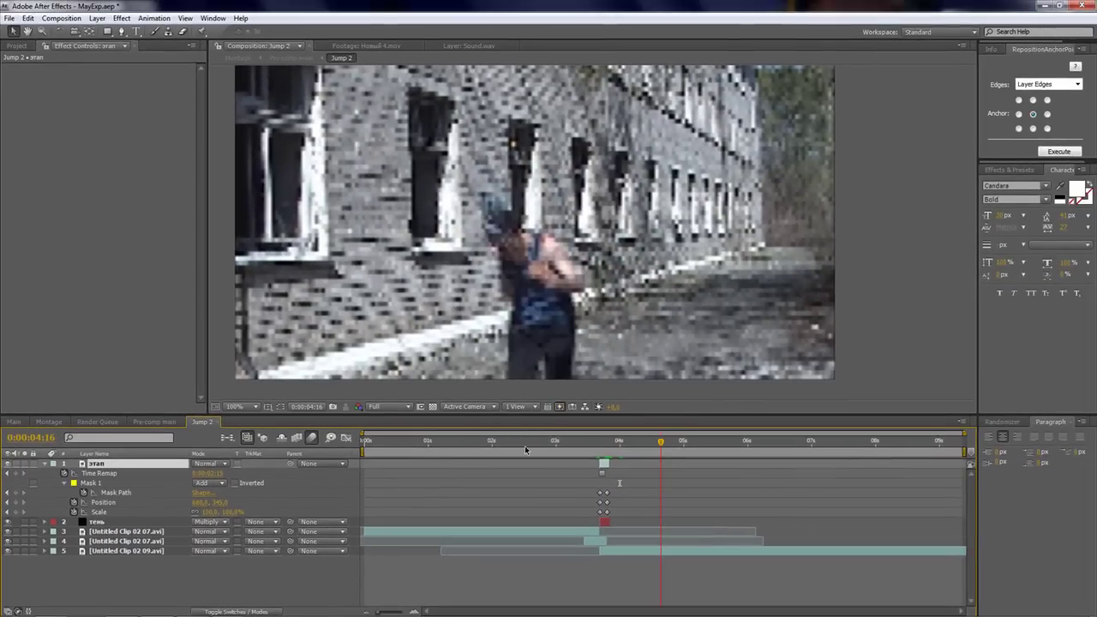
# - Back in Pre-comp main, scrub through the composite and select the Sharp and vin layers
pyautogui.click(218, 421)
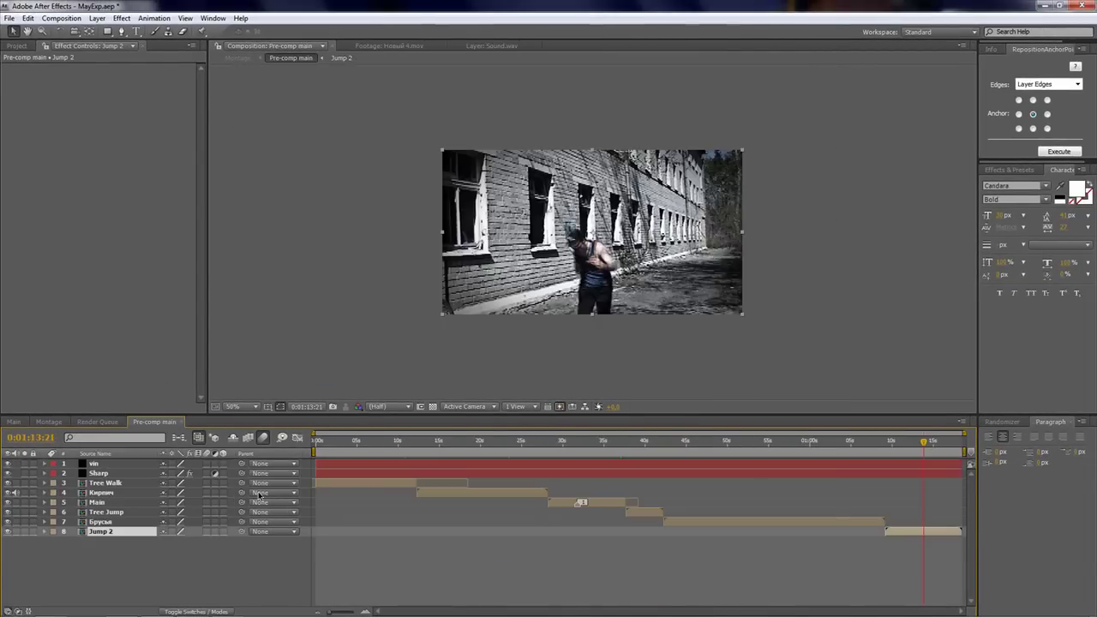
pyautogui.moveTo(926, 443)
pyautogui.mouseDown()
pyautogui.moveTo(913, 449)
pyautogui.moveTo(957, 449)
pyautogui.mouseUp()
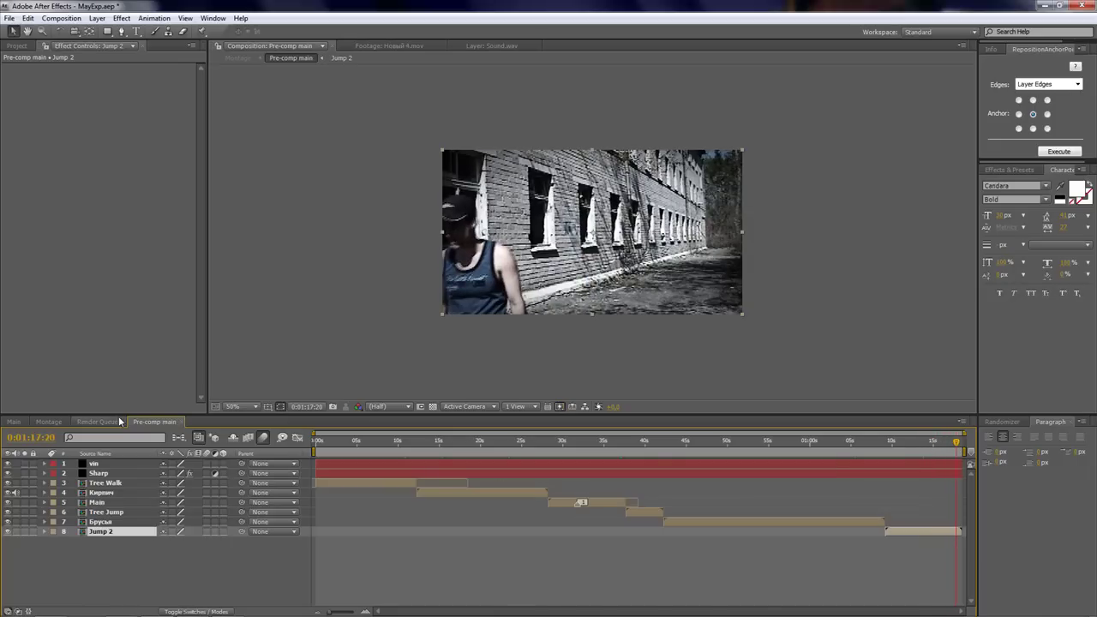
pyautogui.click(101, 473)
pyautogui.click(101, 463)
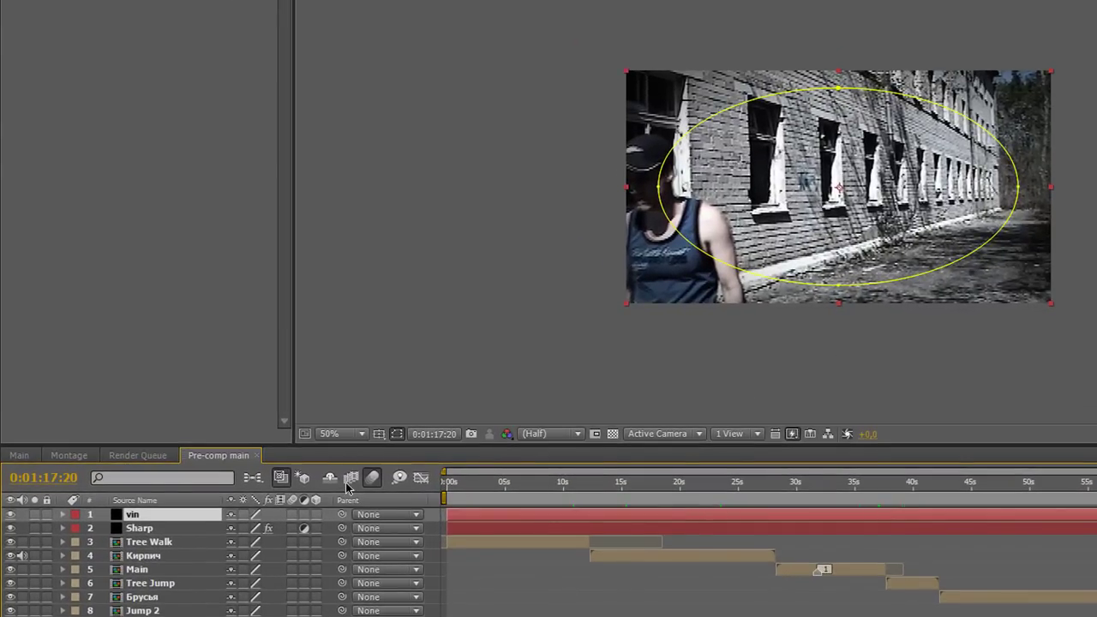
# - Check the vin layer's mode and opacity, then raise its Mask 1 feather from 191 to 212 pixels
pyautogui.press('F4')
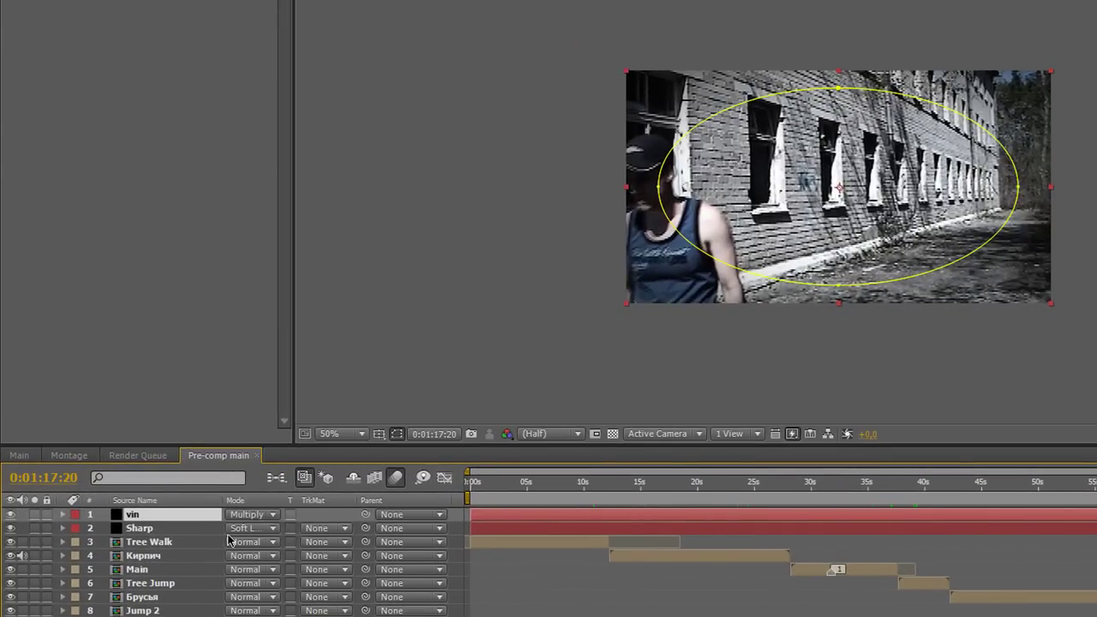
pyautogui.press('t')
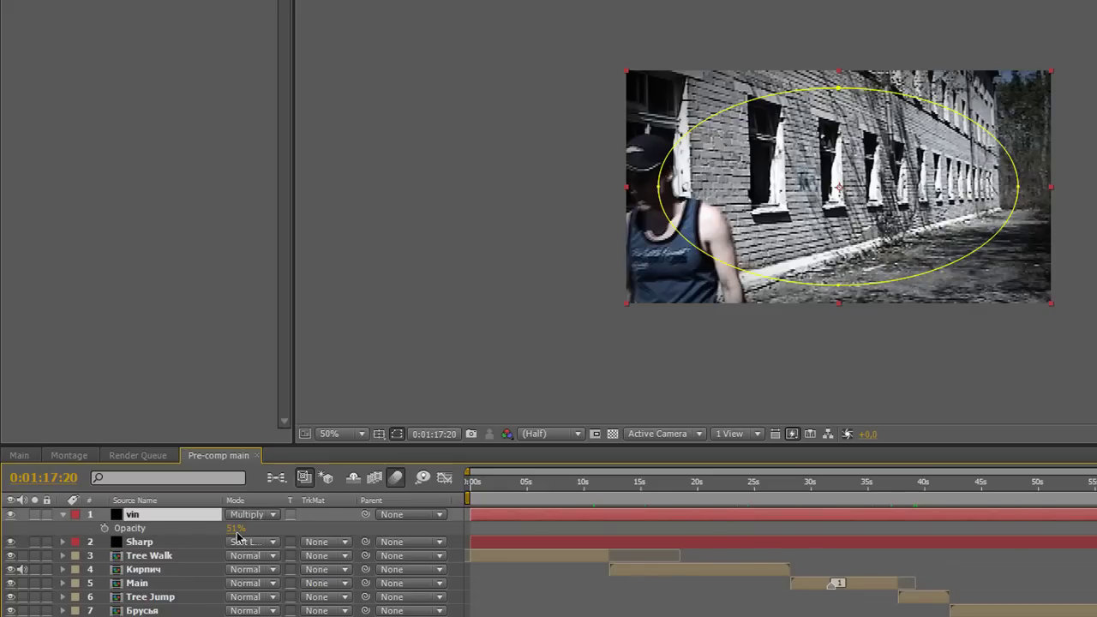
pyautogui.press('t')
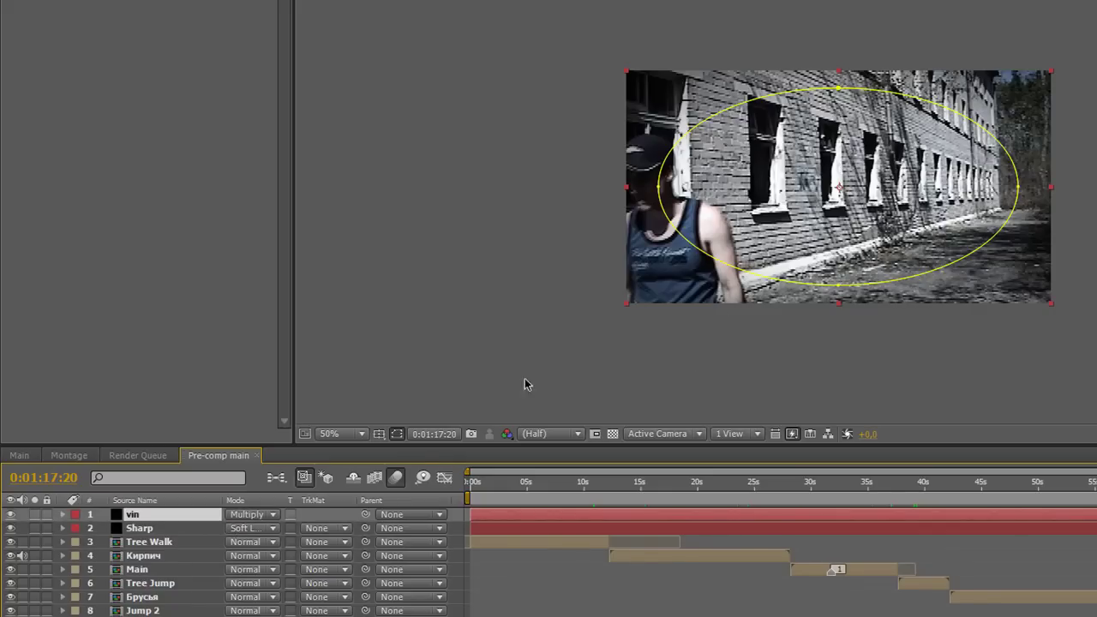
pyautogui.scroll(-1, 262, 555)
pyautogui.scroll(1, 264, 571)
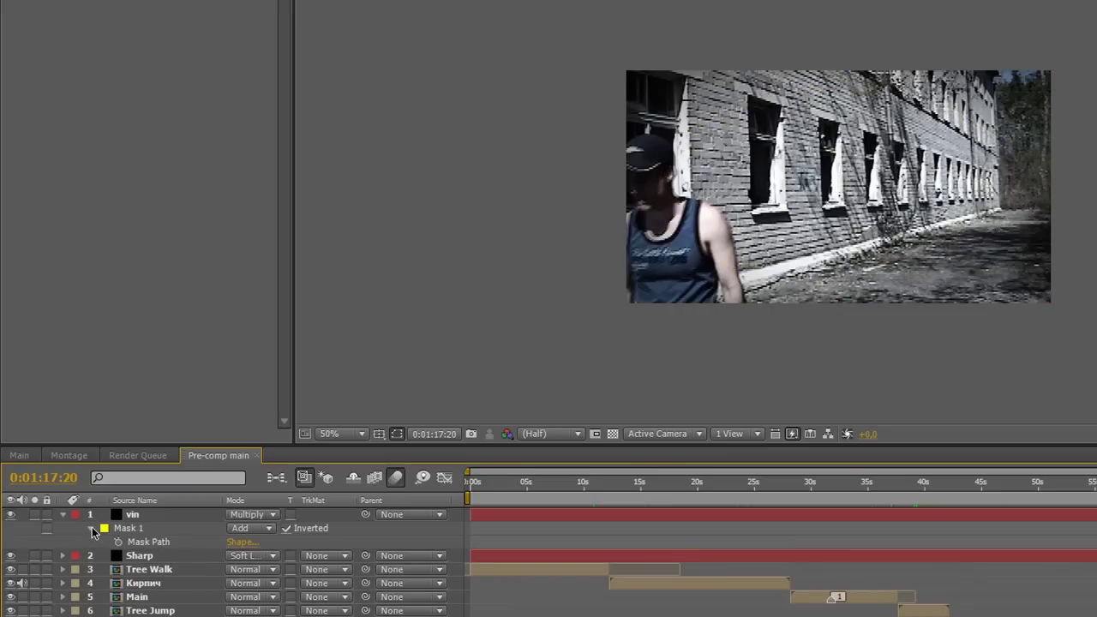
pyautogui.click(92, 527)
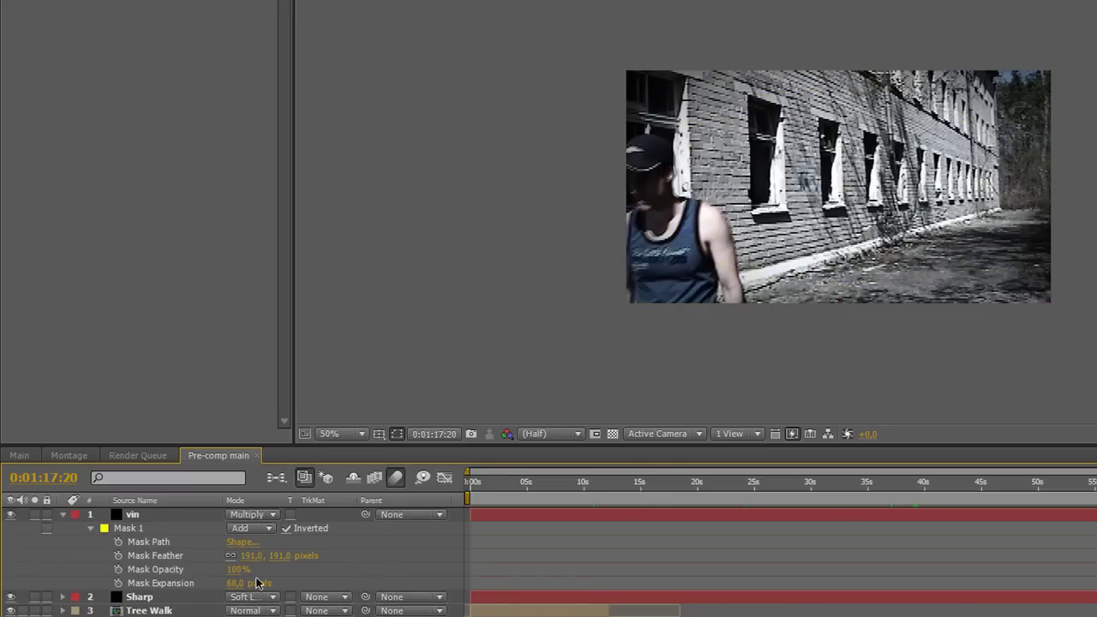
pyautogui.moveTo(282, 556); pyautogui.dragTo(303, 557)
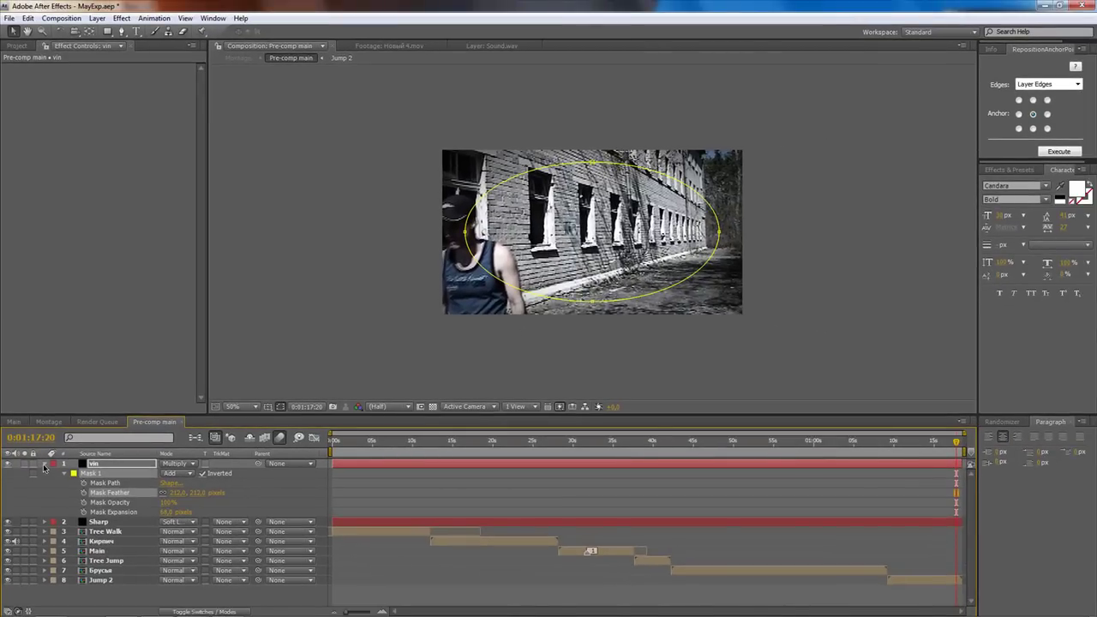
# - Select Sharp, hide the vin vignette, and toggle Sharp off and on to compare
pyautogui.click(45, 467)
pyautogui.click(157, 570)
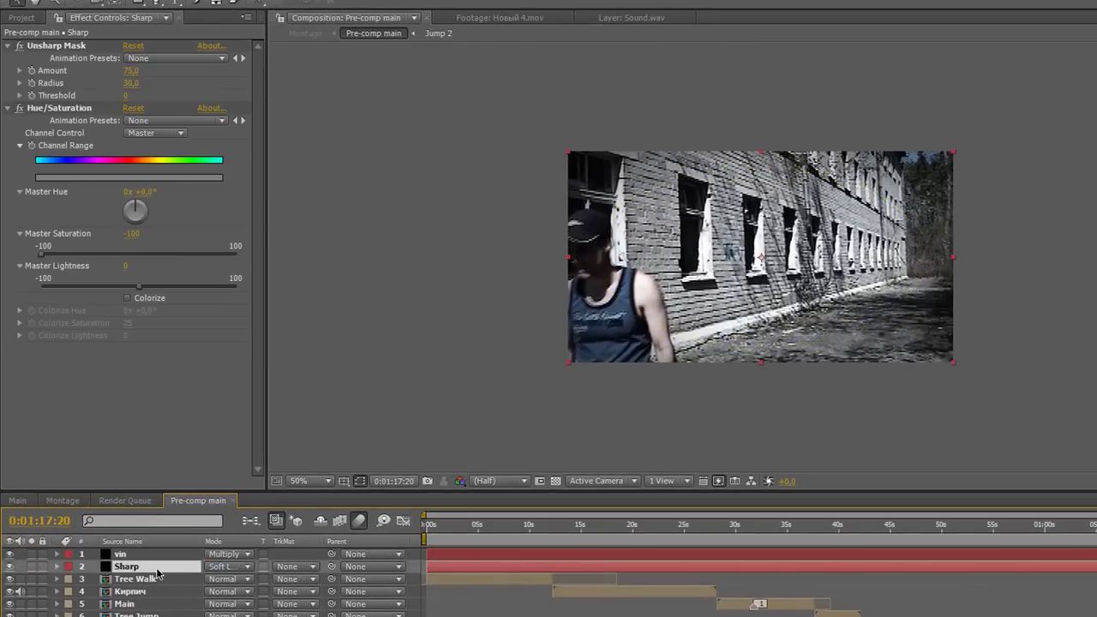
pyautogui.click(10, 554)
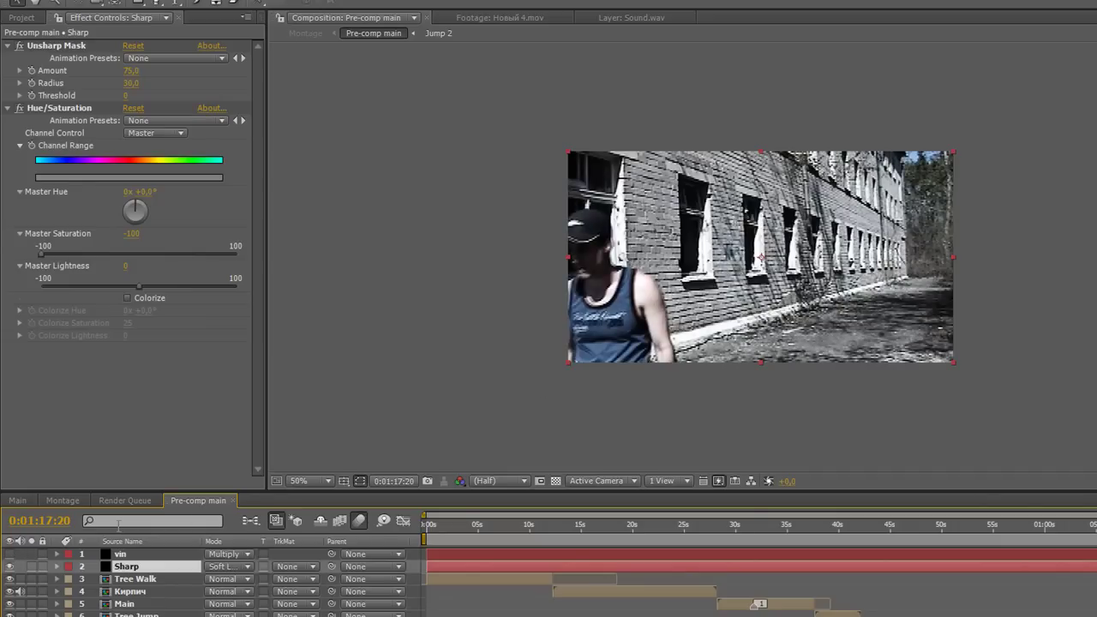
pyautogui.click(10, 567)
pyautogui.click(10, 566)
# - Inspect Sharp's Unsharp Mask (Amount 75, Radius 30) and Hue/Saturation at -100 saturation
pyautogui.click(8, 46)
pyautogui.click(8, 58)
pyautogui.click(60, 45)
pyautogui.click(8, 45)
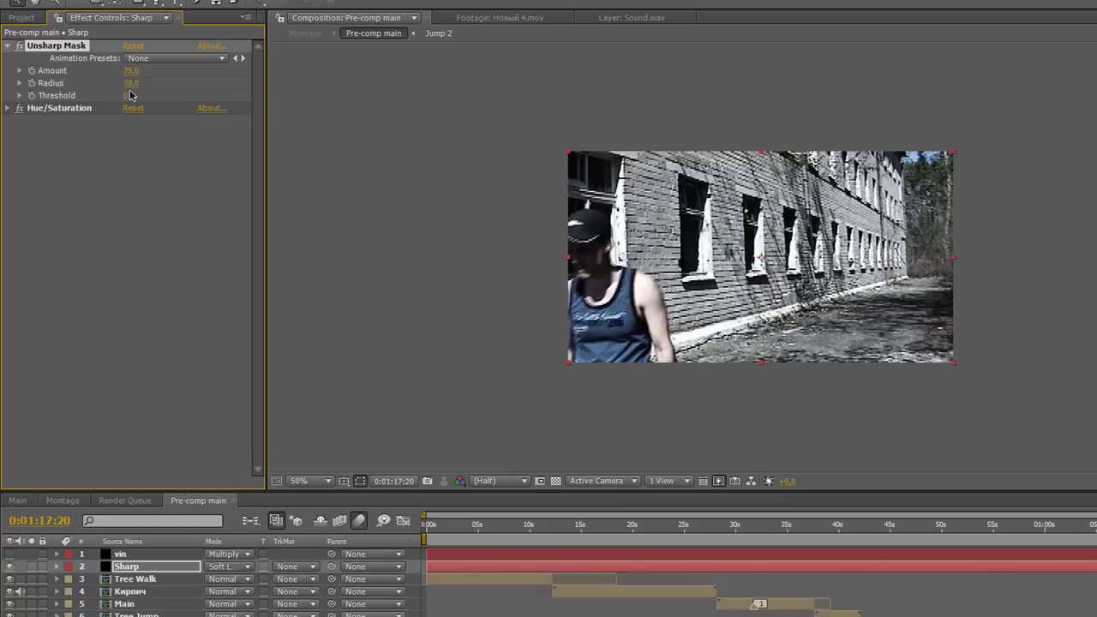
pyautogui.click(7, 108)
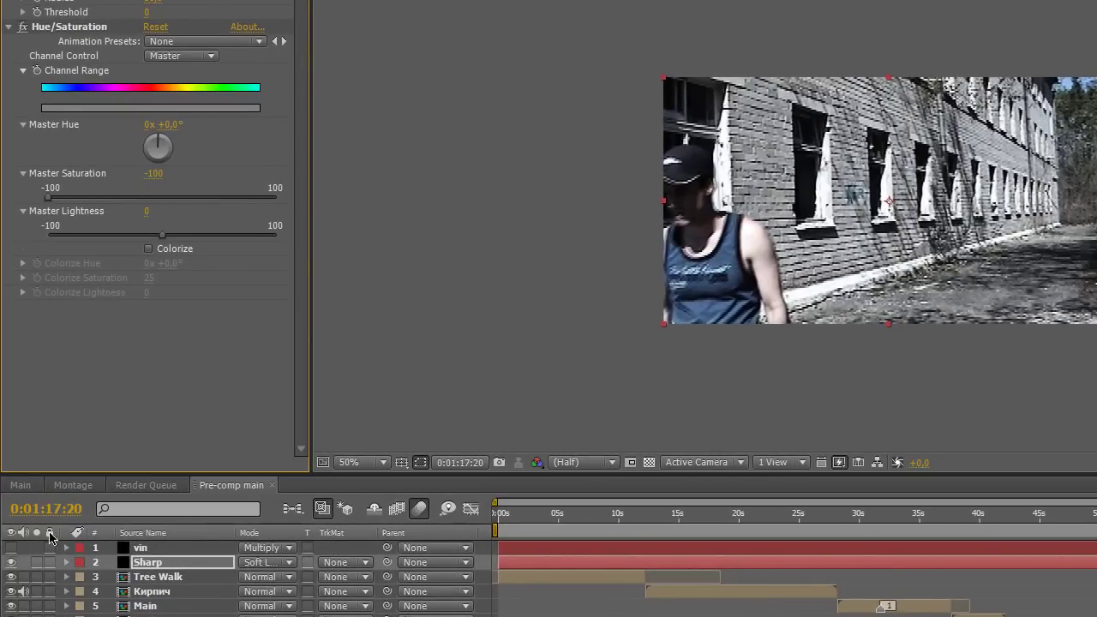
# - Toggle the Sharp layer off and on twice more to judge the grade against the raw footage
pyautogui.click(11, 563)
pyautogui.click(11, 562)
pyautogui.click(11, 562)
pyautogui.click(11, 562)
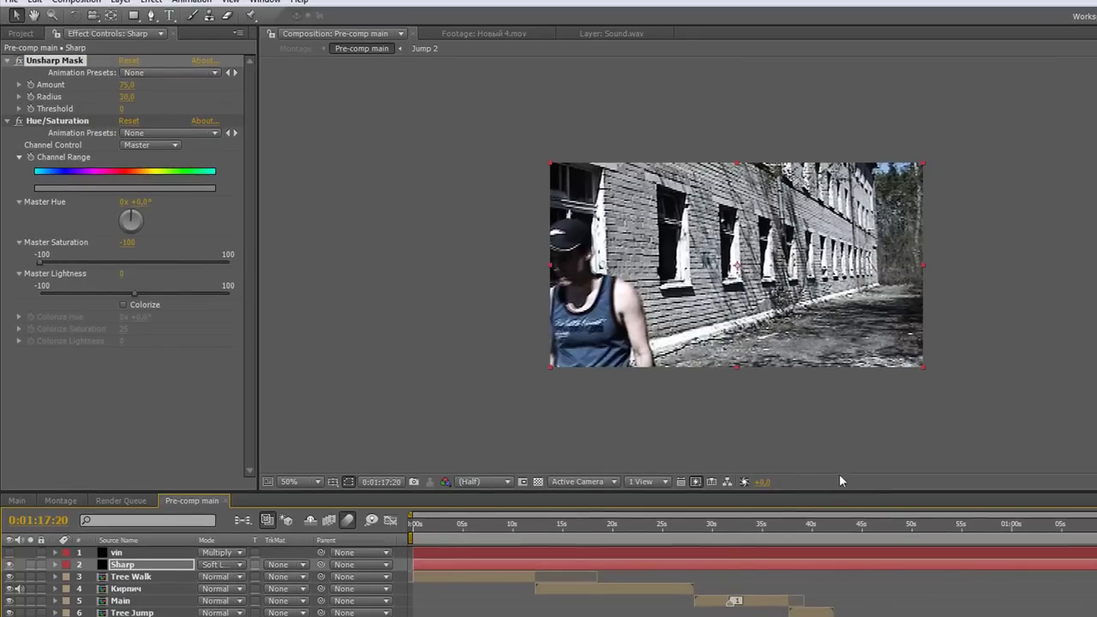
# - View the composite at 100% Full and repeatedly toggle the Sharp layer to compare
pyautogui.press('.')
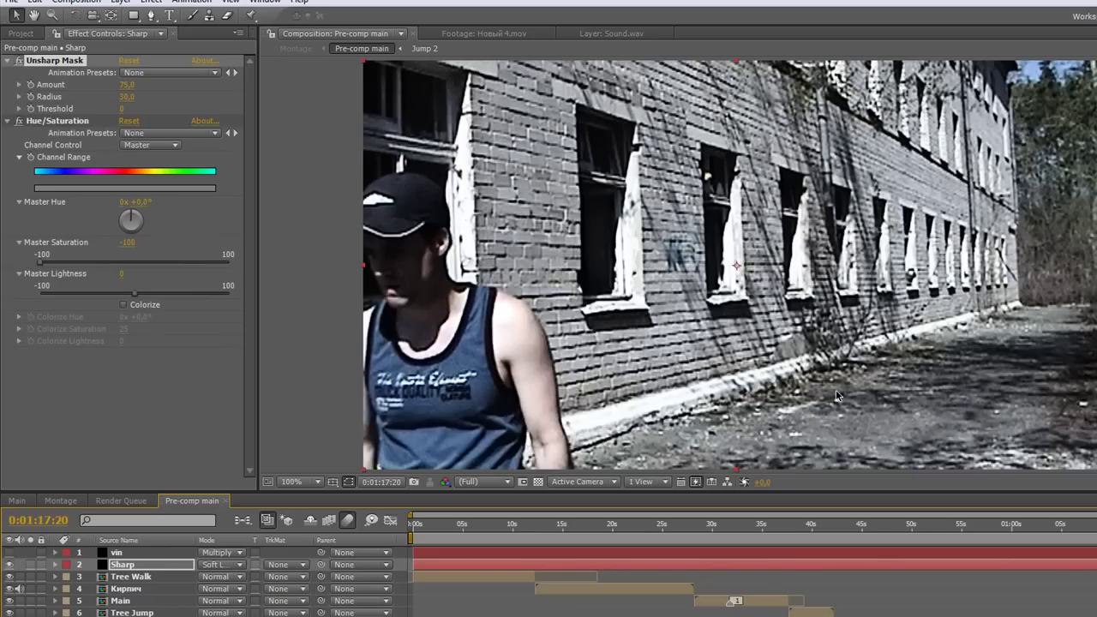
pyautogui.click(10, 565)
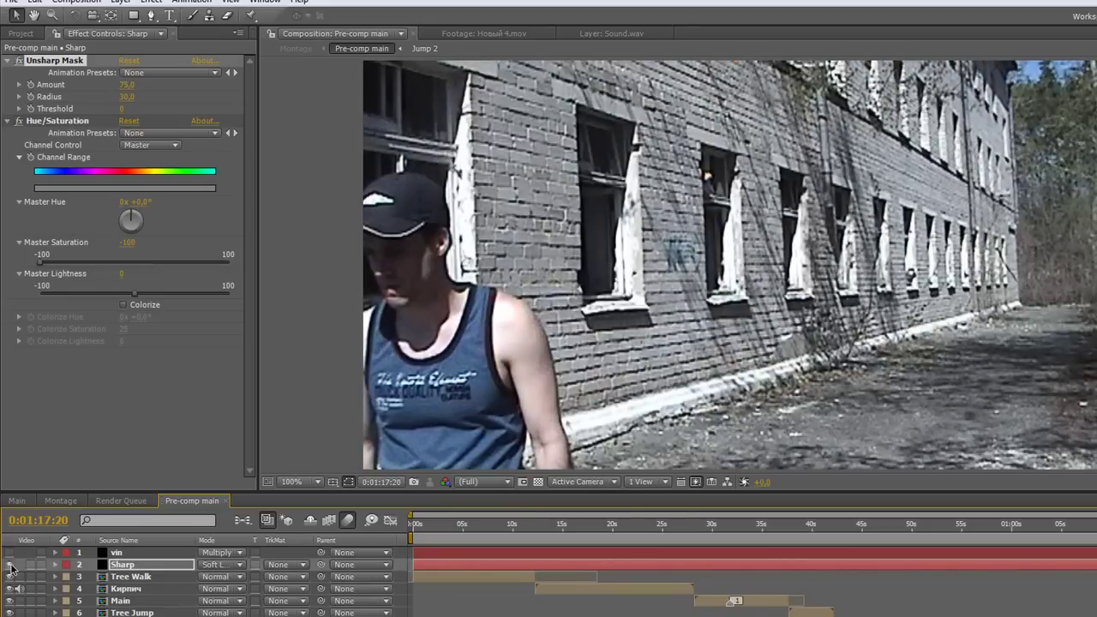
pyautogui.click(10, 566)
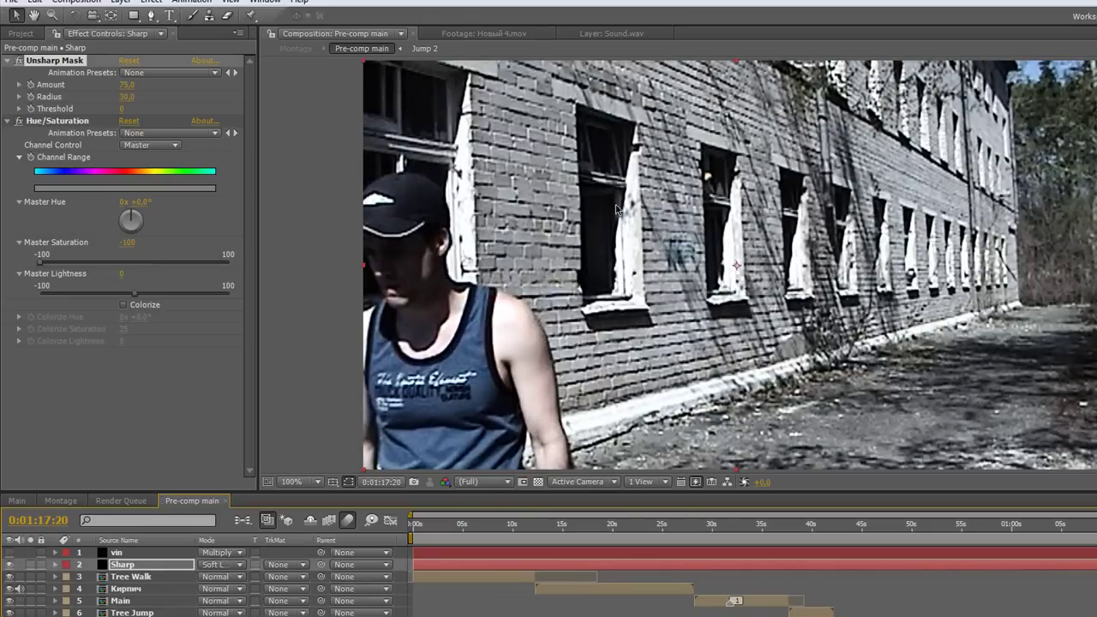
pyautogui.click(11, 565)
pyautogui.click(10, 565)
pyautogui.click(10, 565)
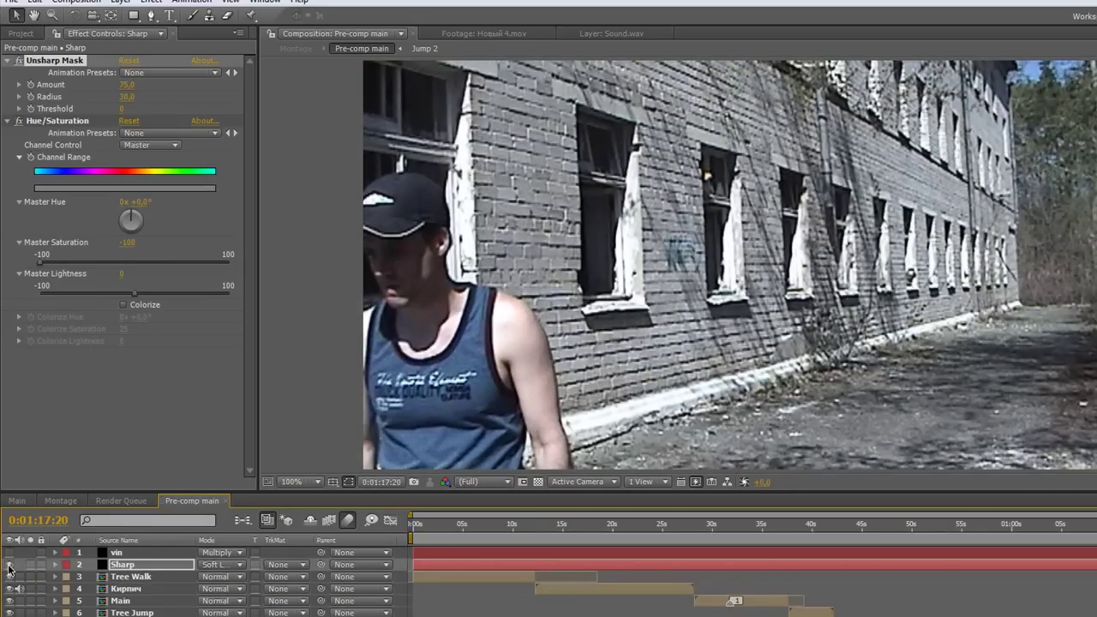
pyautogui.click(10, 565)
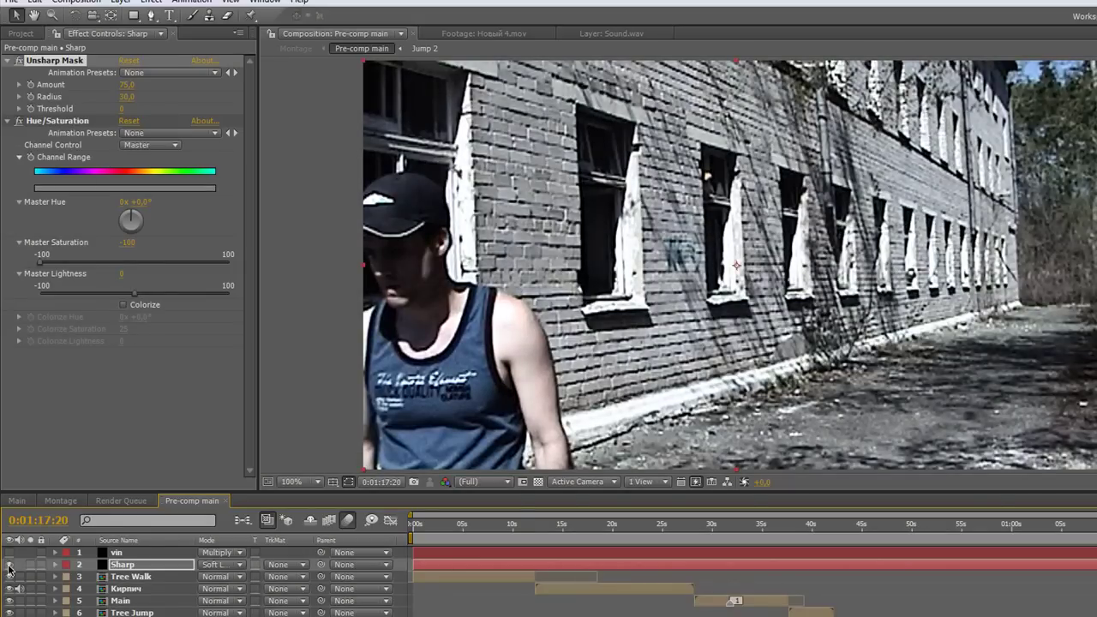
pyautogui.click(11, 566)
pyautogui.click(10, 566)
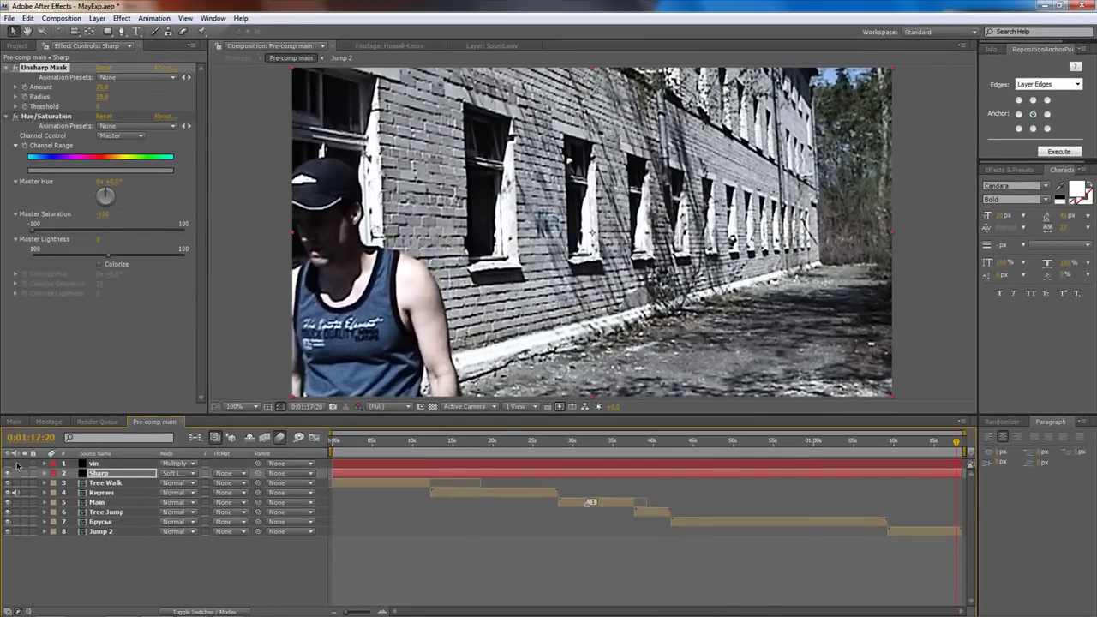
# - Turn the vin vignette back on, return the viewer to 50%, and collapse both effects
pyautogui.click(8, 463)
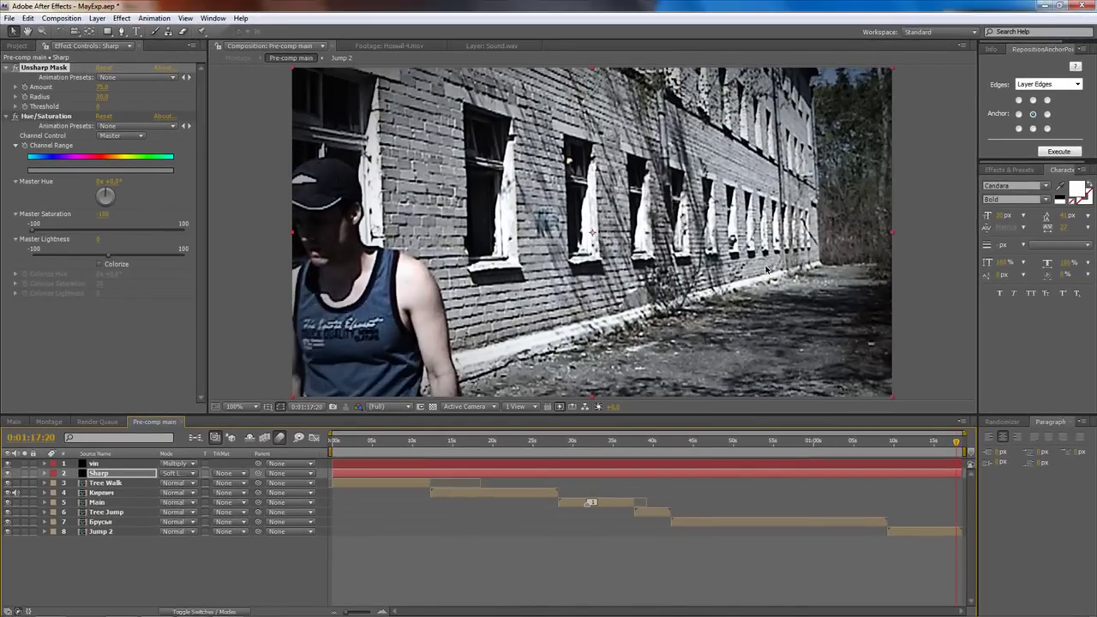
pyautogui.press(',')
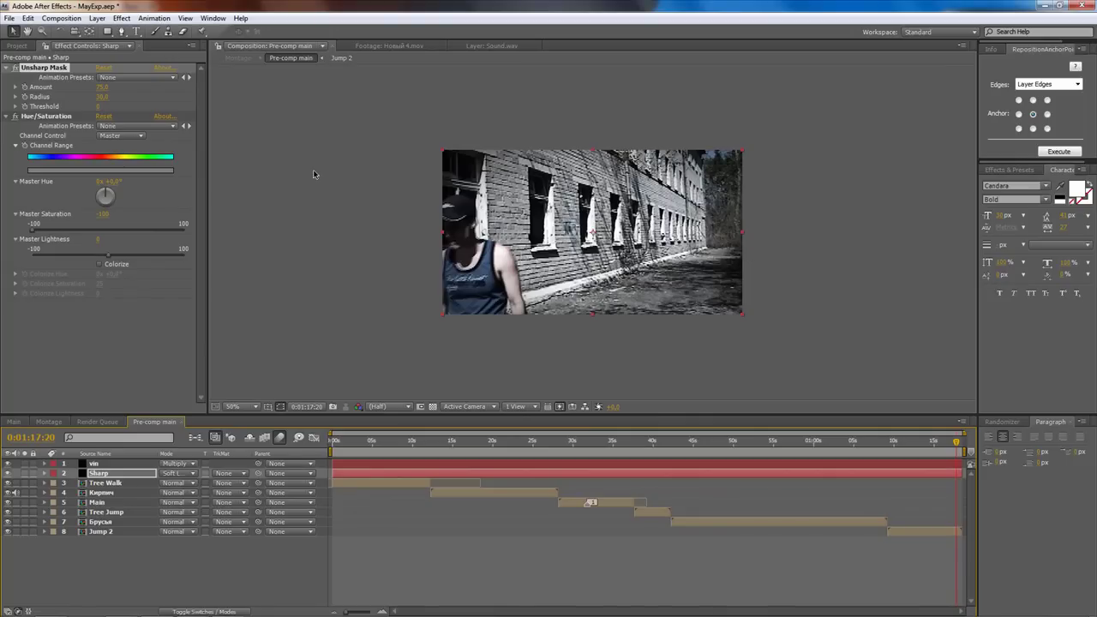
pyautogui.click(5, 68)
pyautogui.click(5, 77)
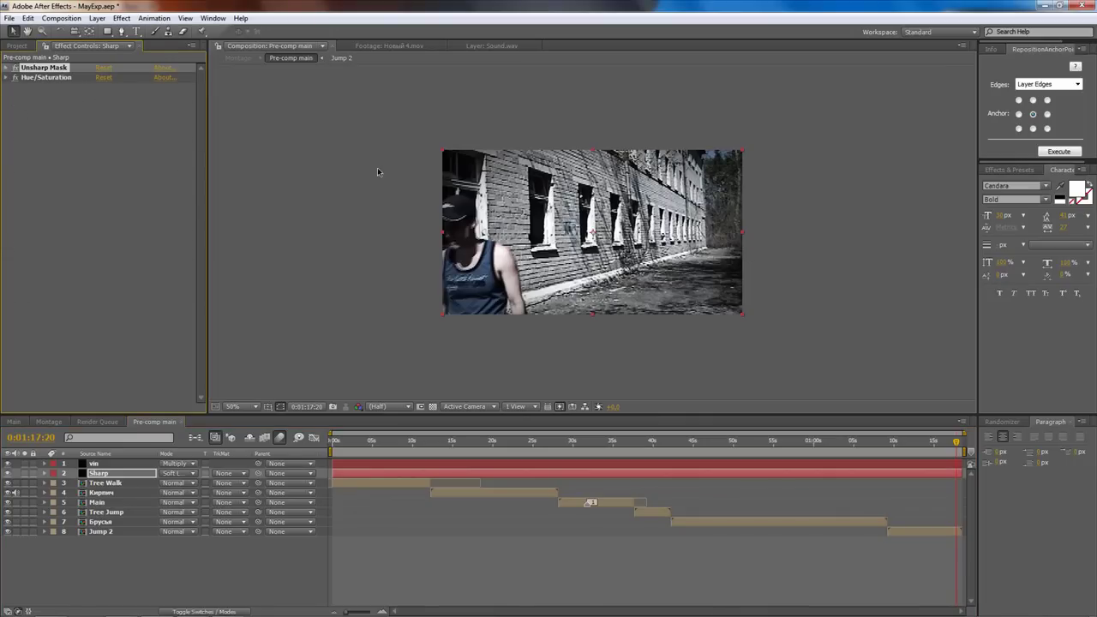